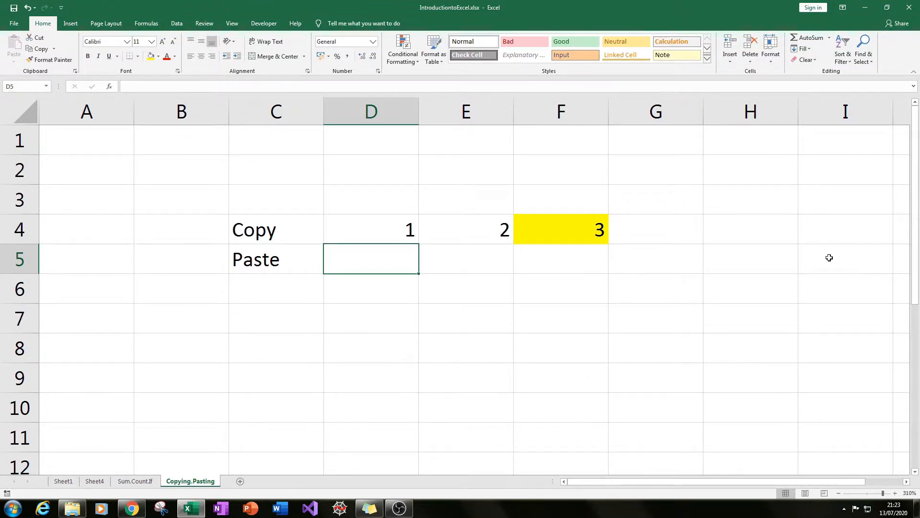
Copy cell D4 and paste it into D5 with the standard Paste option
{"action": "key", "text": "Up"}
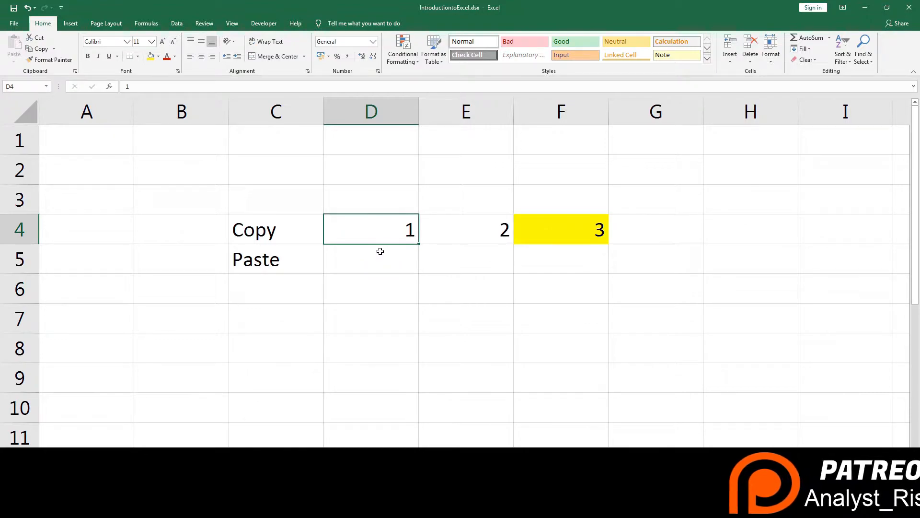
{"action": "left_click", "coordinate": [340, 262]}
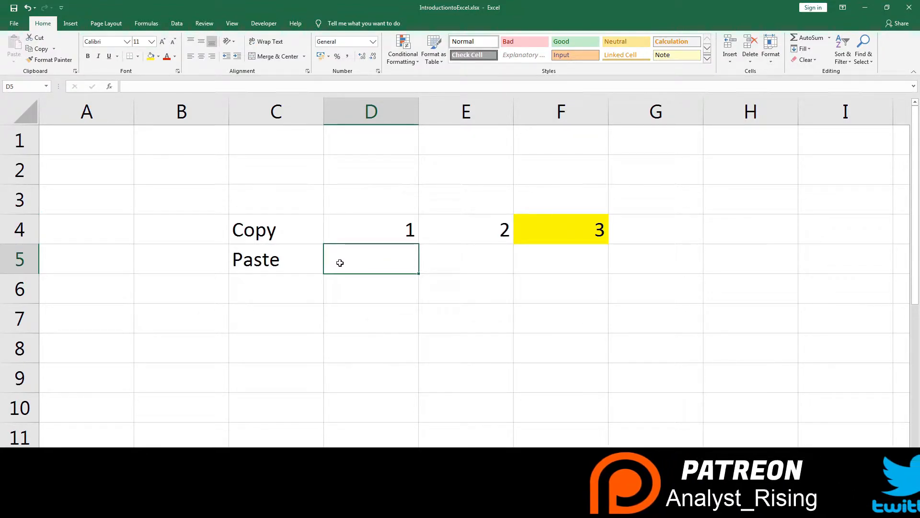
{"action": "right_click", "coordinate": [362, 228]}
{"action": "left_click", "coordinate": [369, 243]}
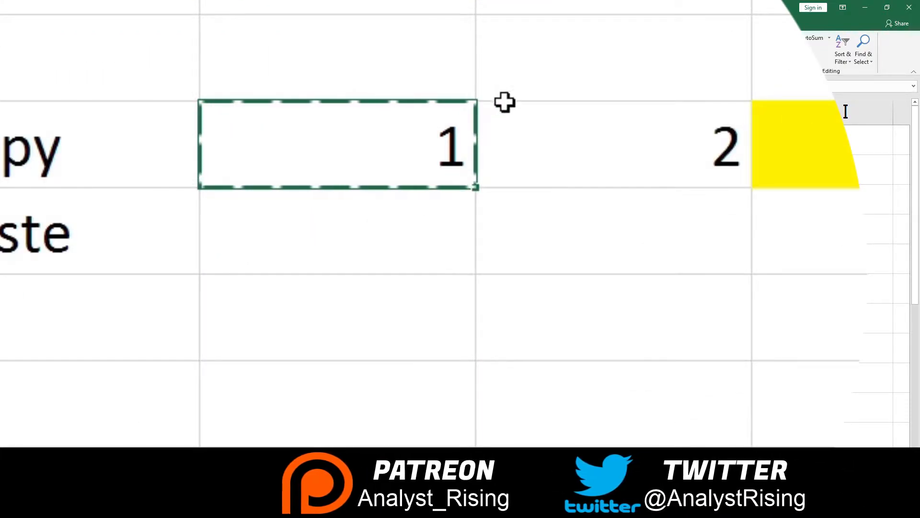
{"action": "left_click", "coordinate": [319, 236]}
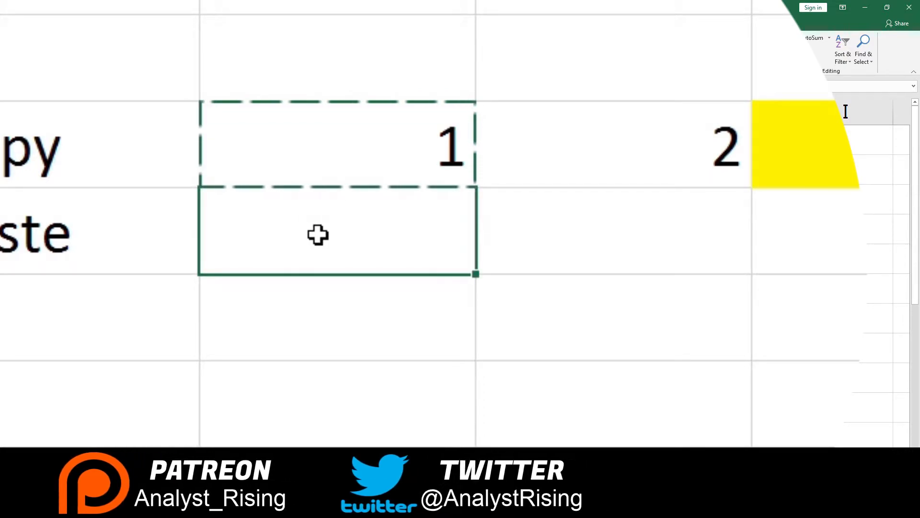
{"action": "right_click", "coordinate": [318, 235]}
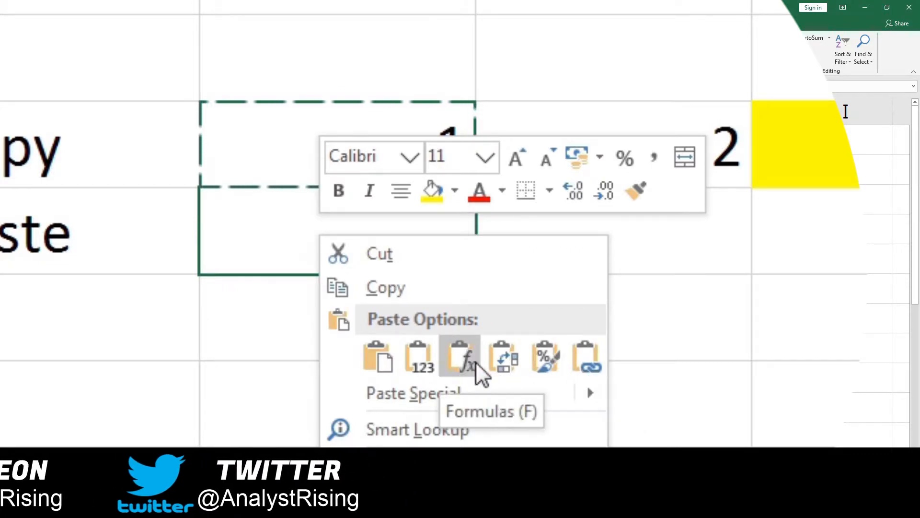
{"action": "left_click", "coordinate": [376, 361]}
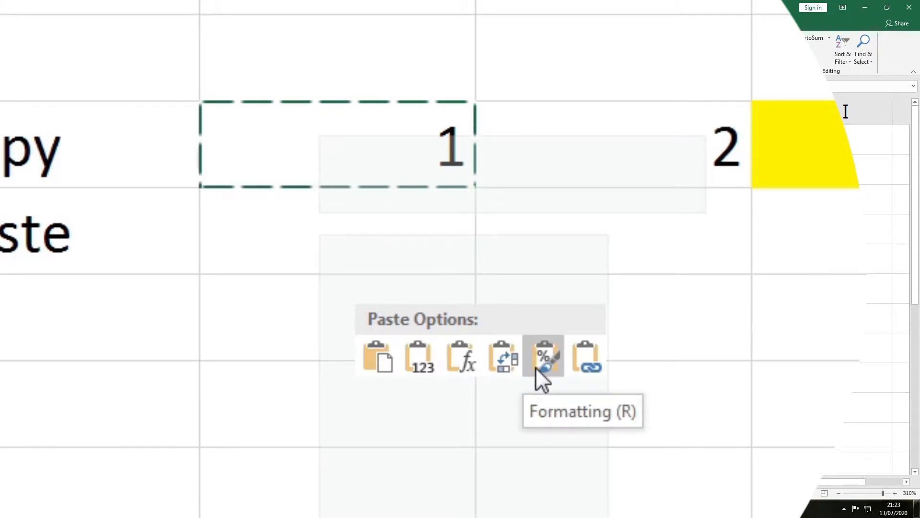
{"action": "left_click", "coordinate": [388, 359]}
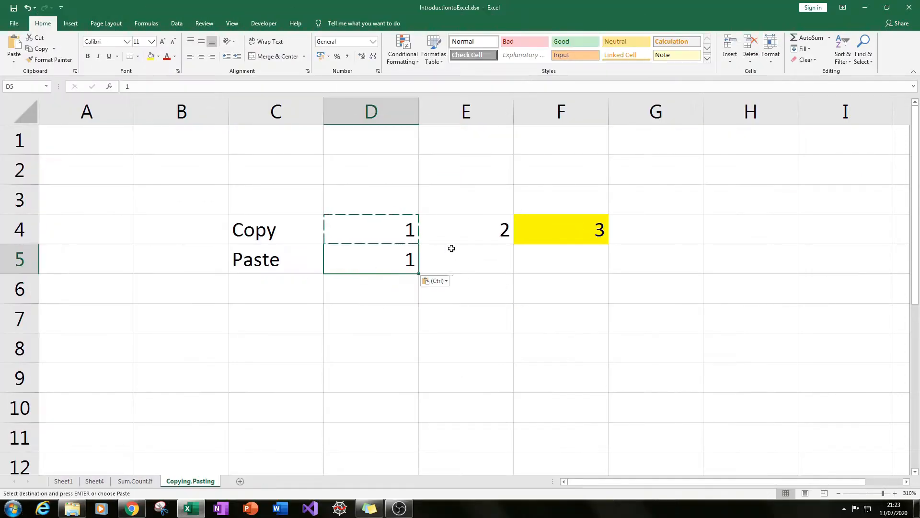
{"action": "key", "text": "Escape"}
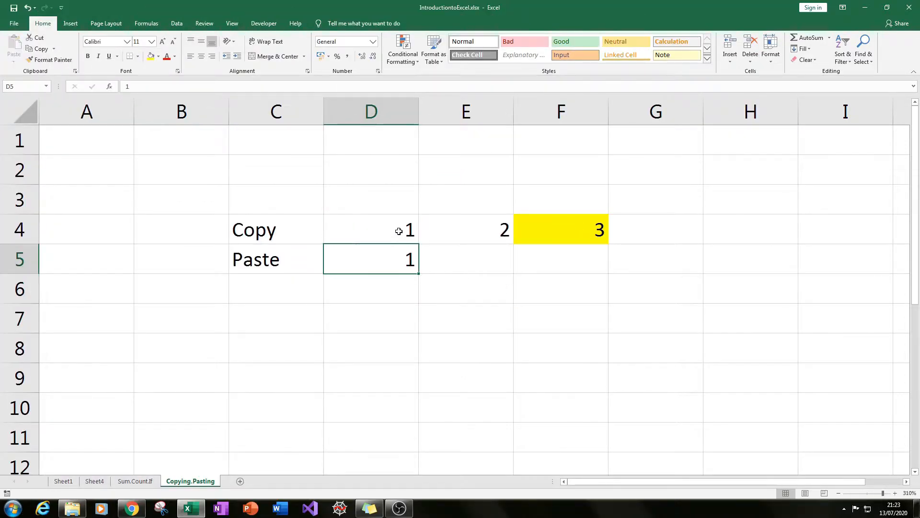
Compare the contents of cells D4 and D5, and examine the formula in E4 along with the cell it references
{"action": "left_click", "coordinate": [415, 148]}
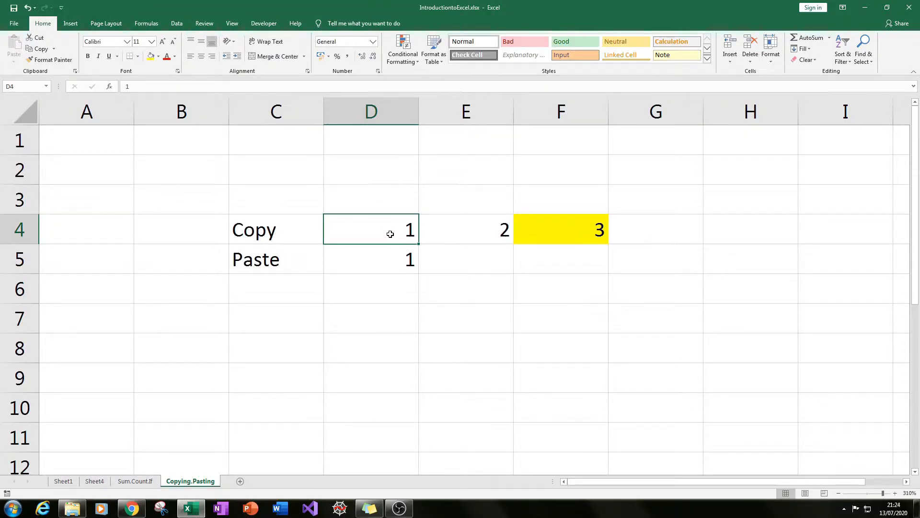
{"action": "left_click", "coordinate": [336, 262]}
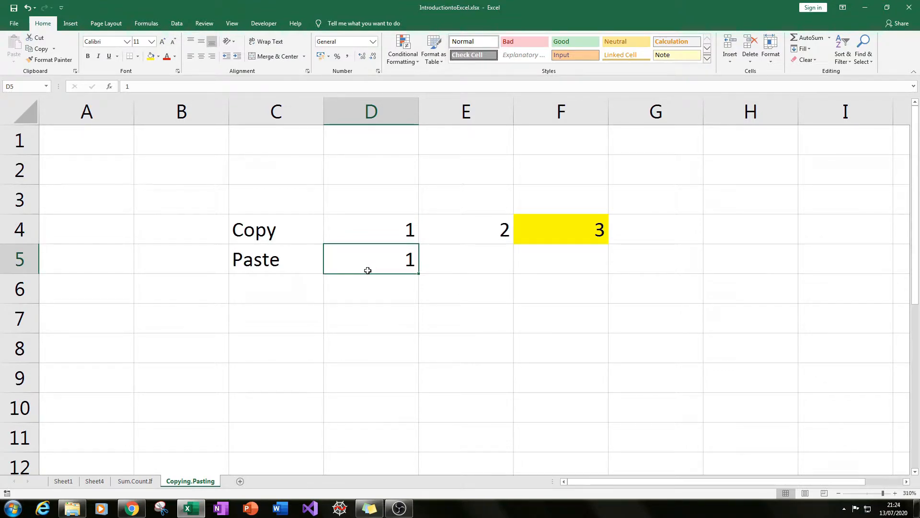
{"action": "left_click", "coordinate": [468, 232]}
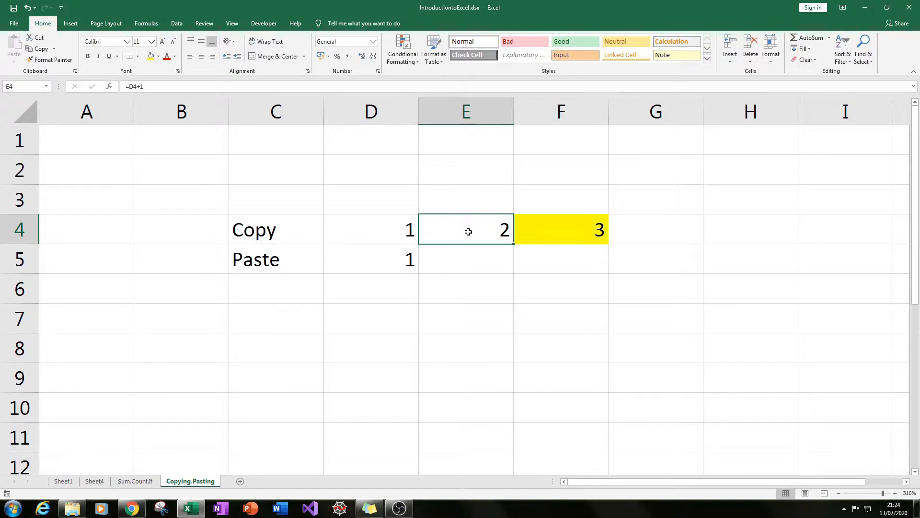
{"action": "double_click", "coordinate": [469, 231]}
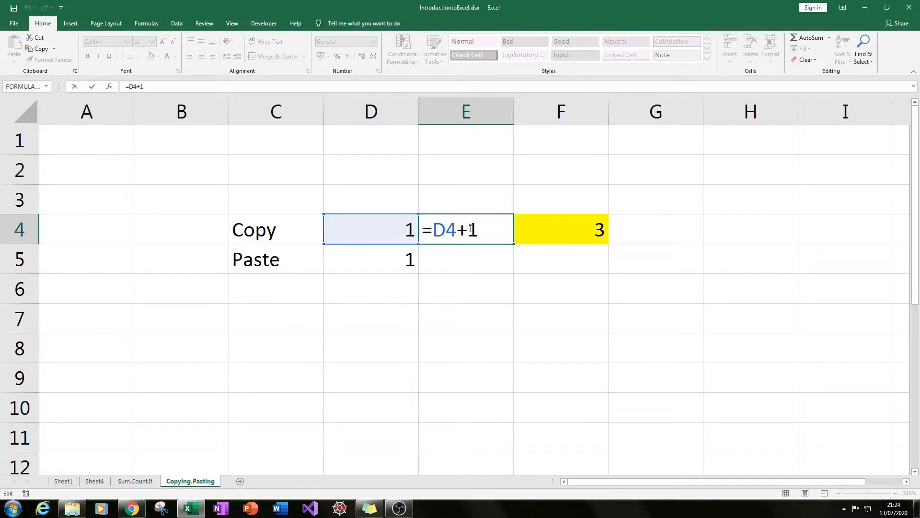
{"action": "key", "text": "Escape"}
{"action": "double_click", "coordinate": [451, 237]}
{"action": "key", "text": "Escape"}
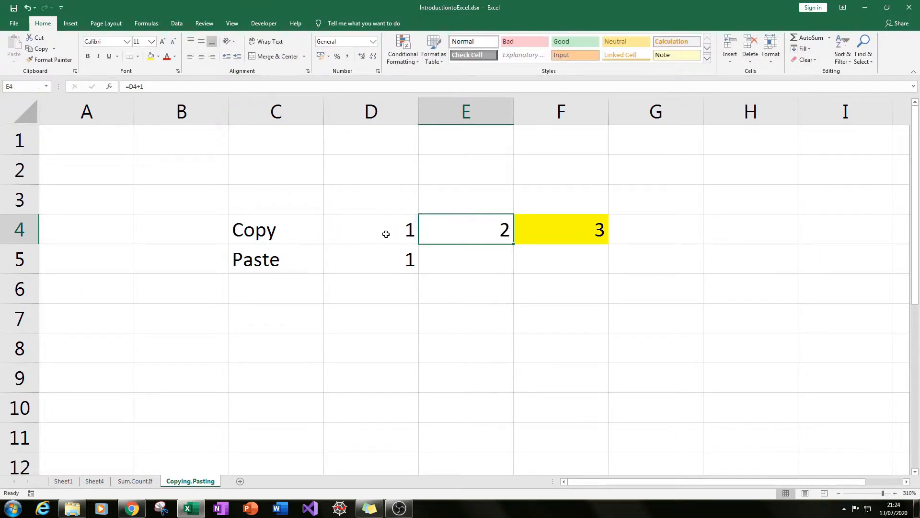
{"action": "left_click", "coordinate": [389, 234]}
Copy the formula cell E4 and paste it into E5
{"action": "left_click", "coordinate": [460, 233]}
{"action": "right_click", "coordinate": [458, 232]}
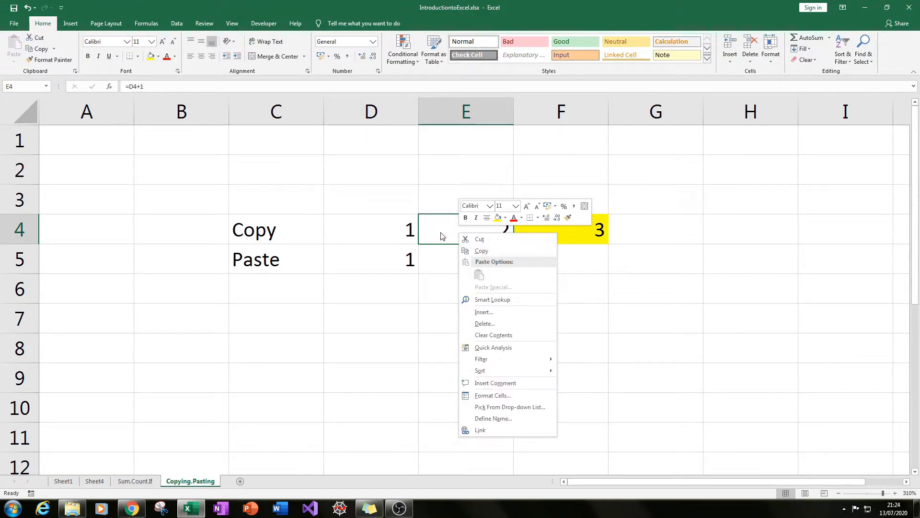
{"action": "left_click", "coordinate": [439, 231]}
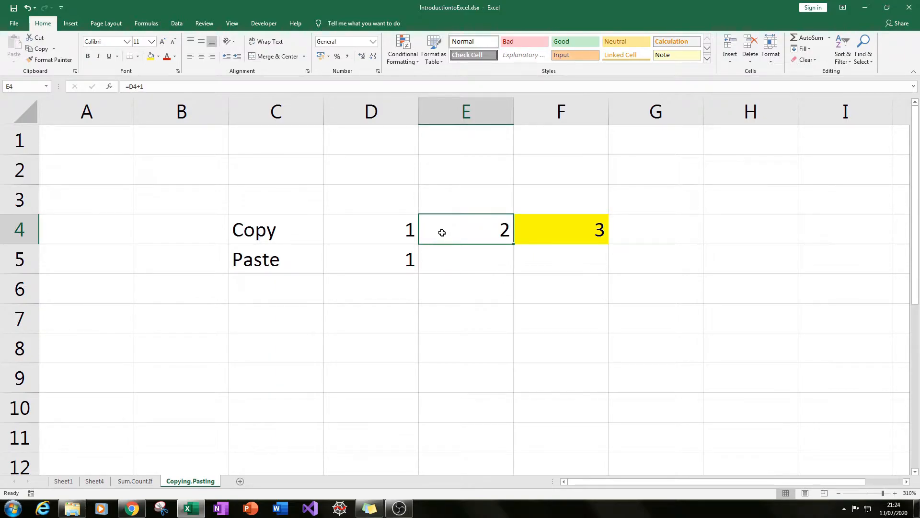
{"action": "key", "text": "ctrl+c"}
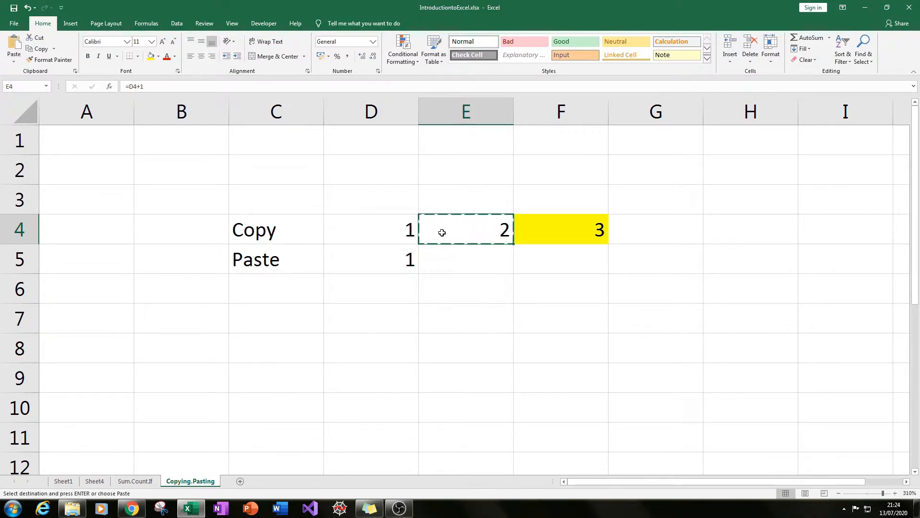
{"action": "left_click", "coordinate": [445, 257]}
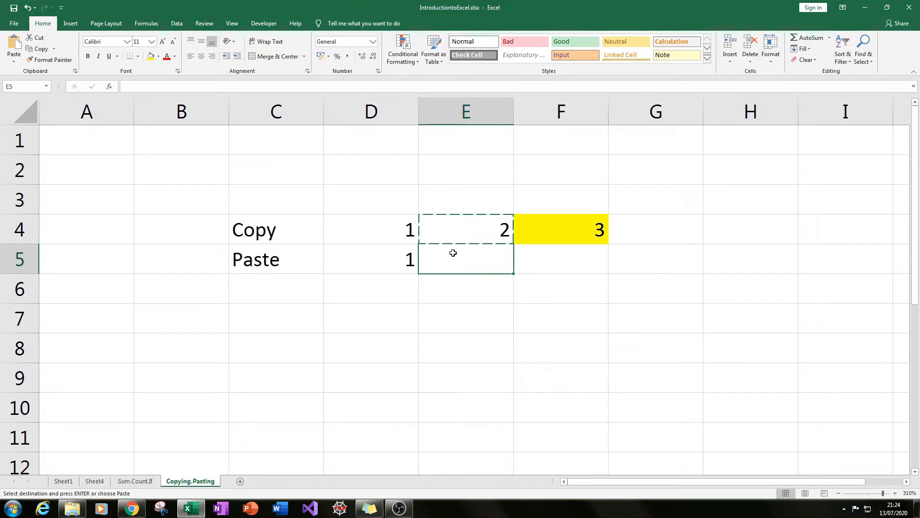
{"action": "key", "text": "ctrl+v"}
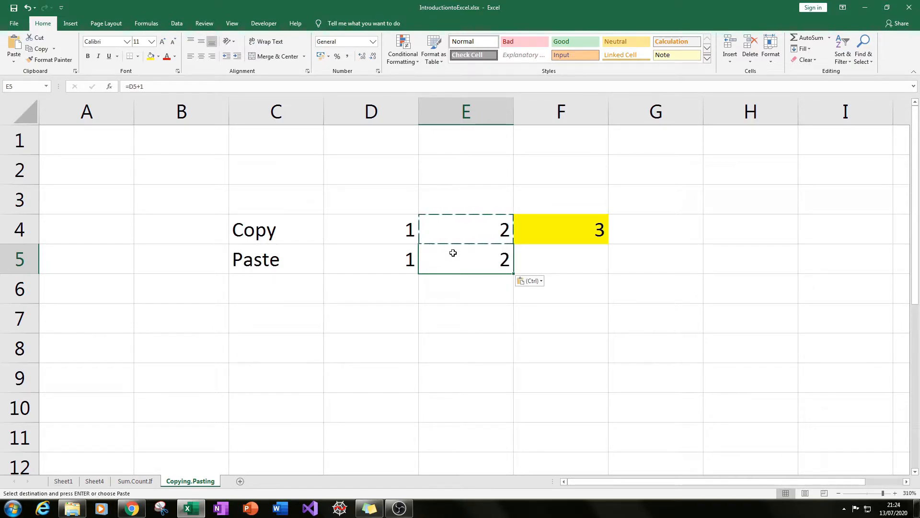
{"action": "key", "text": "Escape"}
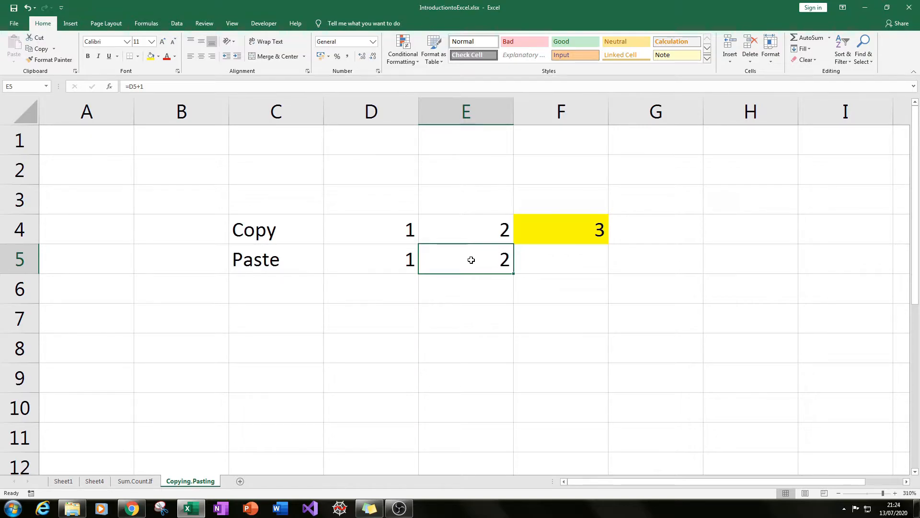
Compare the formula in E5 with the original in E4, examining which cell each one references
{"action": "double_click", "coordinate": [471, 259]}
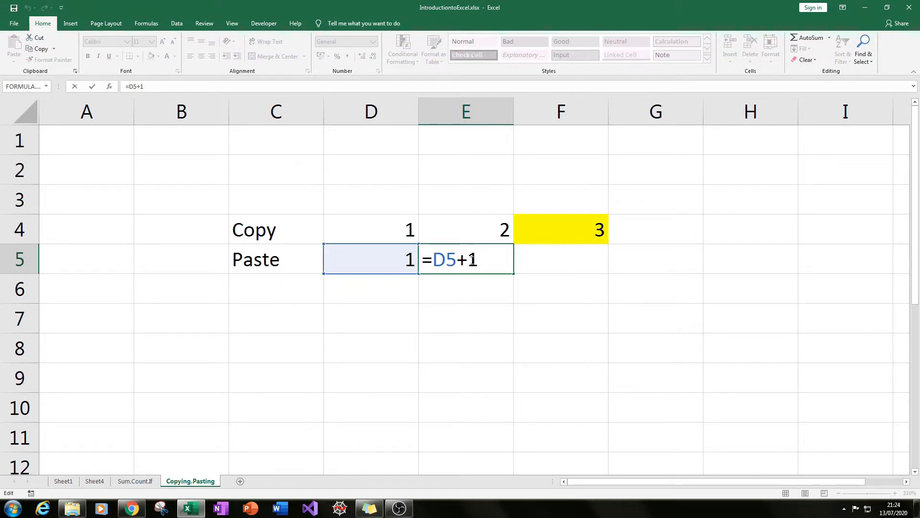
{"action": "key", "text": "Escape"}
{"action": "double_click", "coordinate": [471, 260]}
{"action": "key", "text": "Escape"}
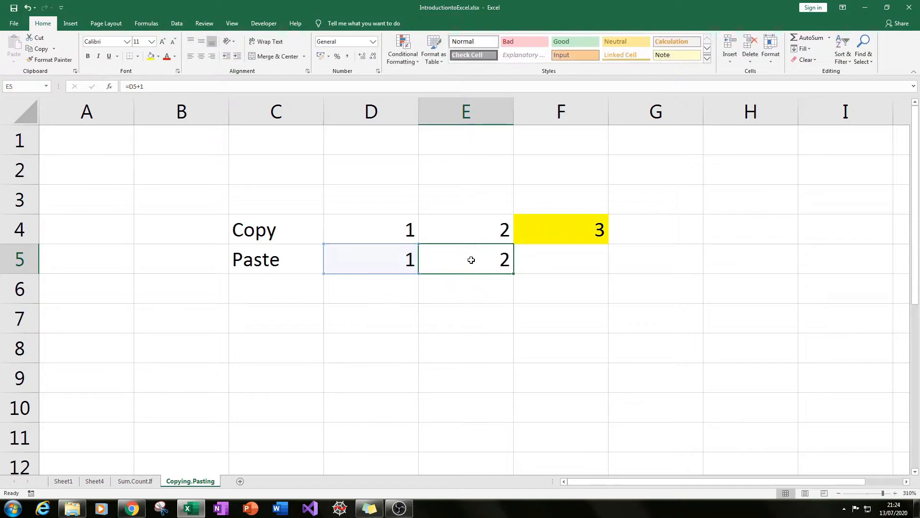
{"action": "double_click", "coordinate": [460, 228]}
{"action": "key", "text": "Escape"}
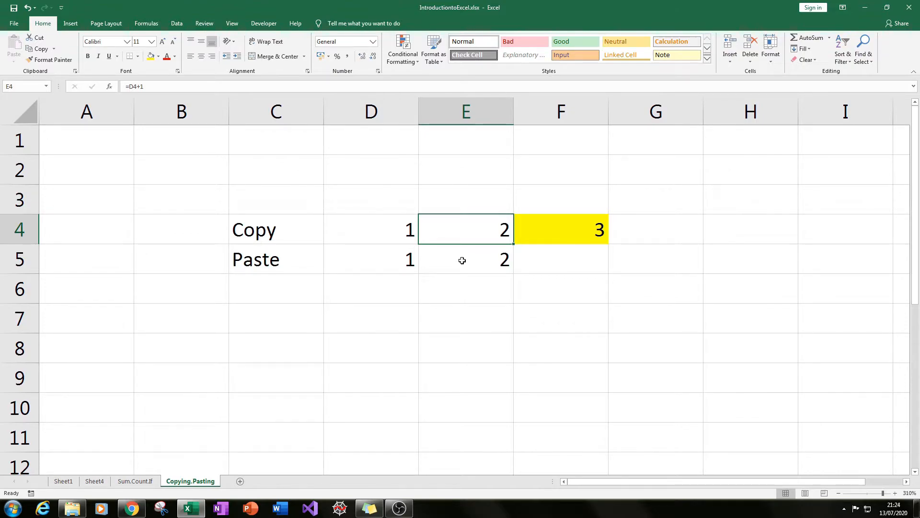
{"action": "key", "text": "F2"}
{"action": "key", "text": "Return"}
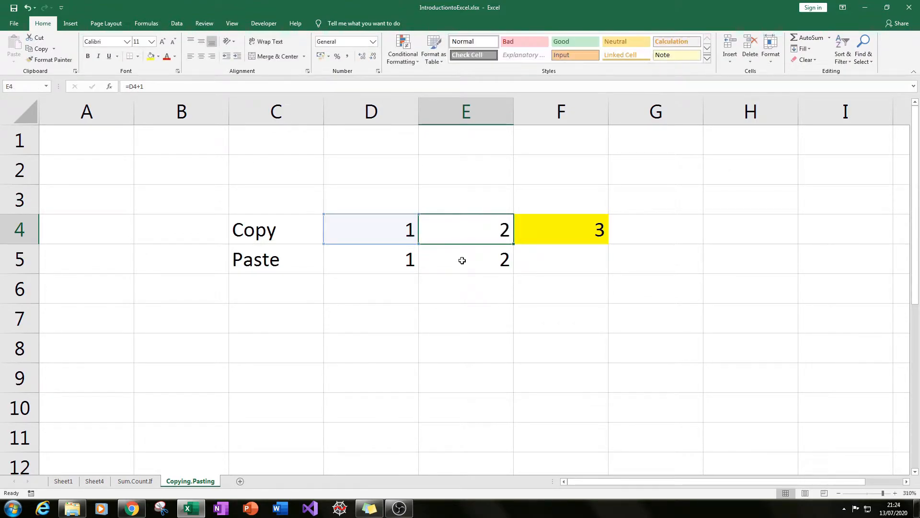
{"action": "key", "text": "F2"}
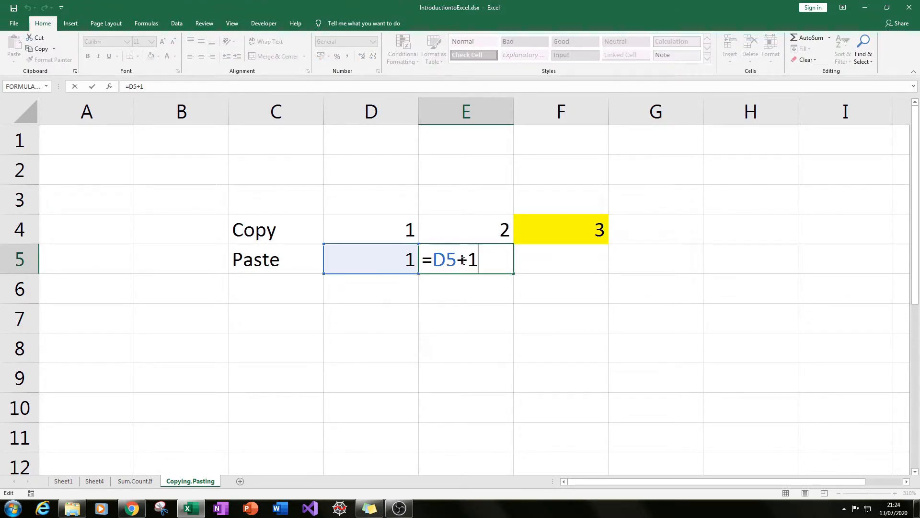
{"action": "key", "text": "Escape"}
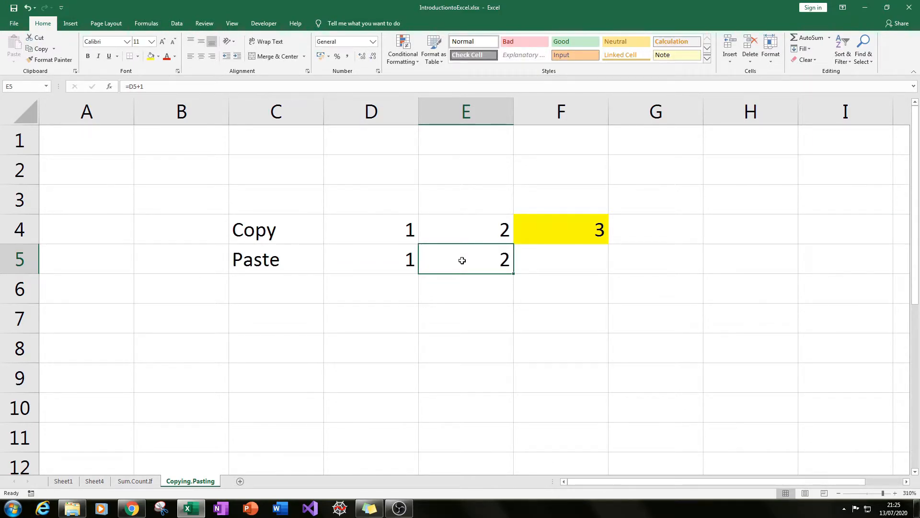
{"action": "left_click", "coordinate": [466, 222]}
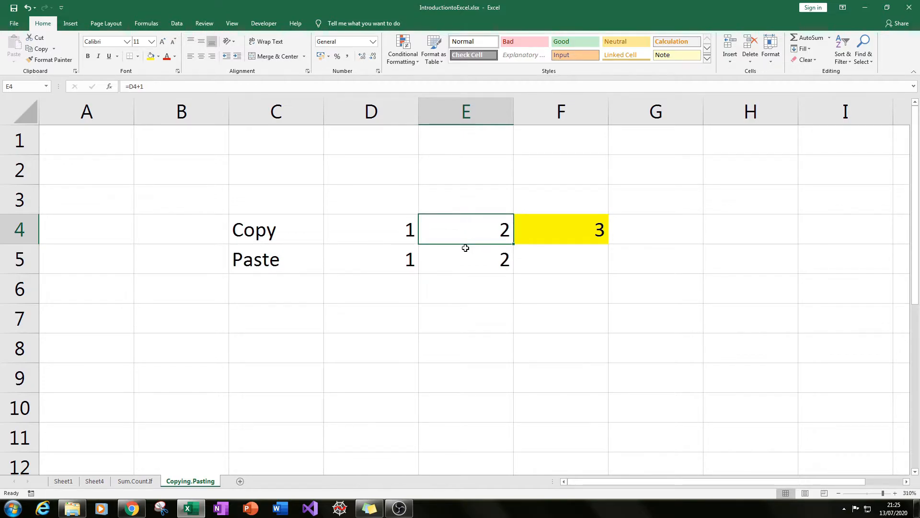
{"action": "key", "text": "F2"}
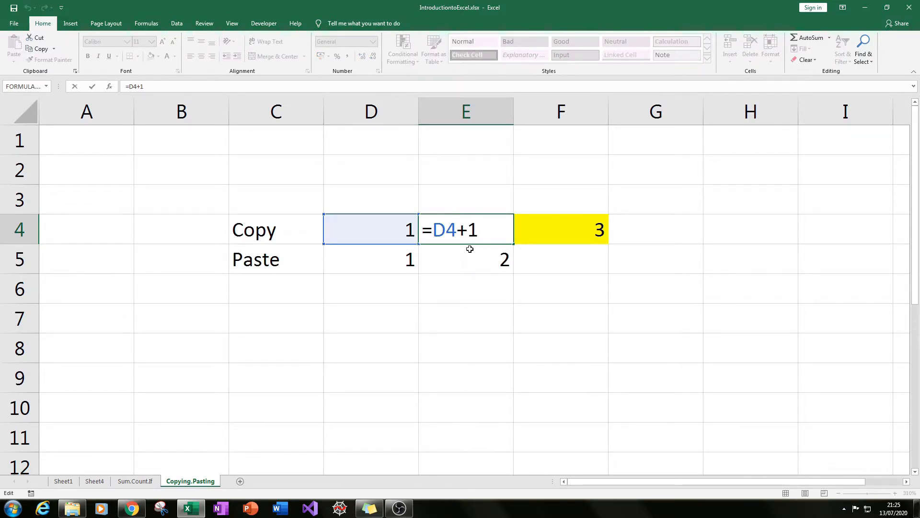
{"action": "key", "text": "Escape"}
Set cell D5 in the Paste row to 30
{"action": "key", "text": "Down"}
{"action": "key", "text": "Left"}
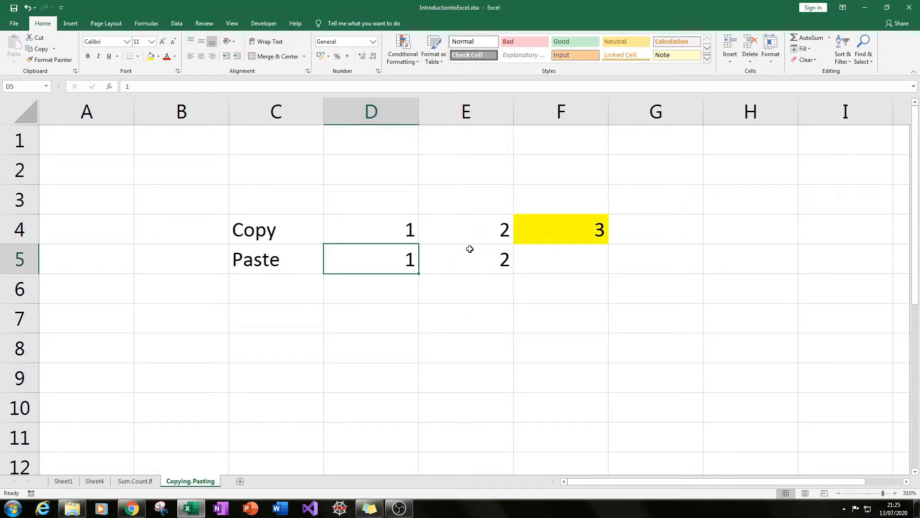
{"action": "key", "text": "Right"}
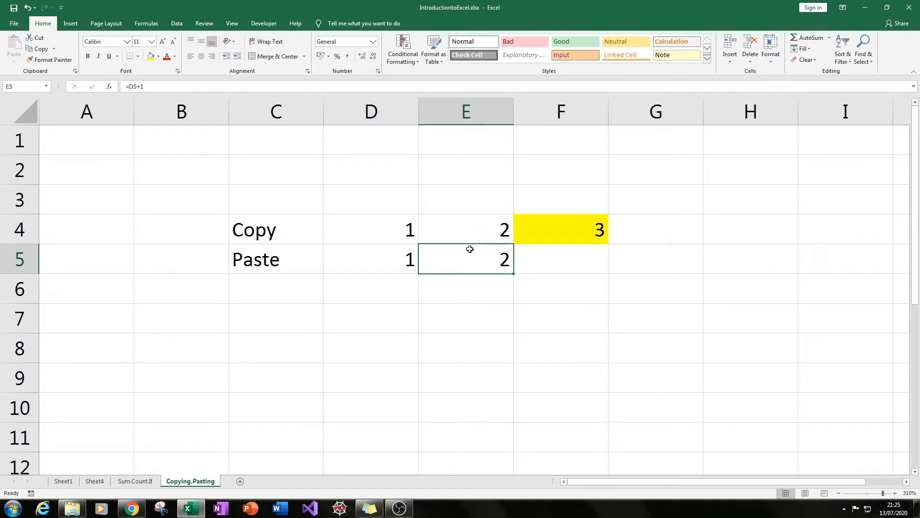
{"action": "key", "text": "Left"}
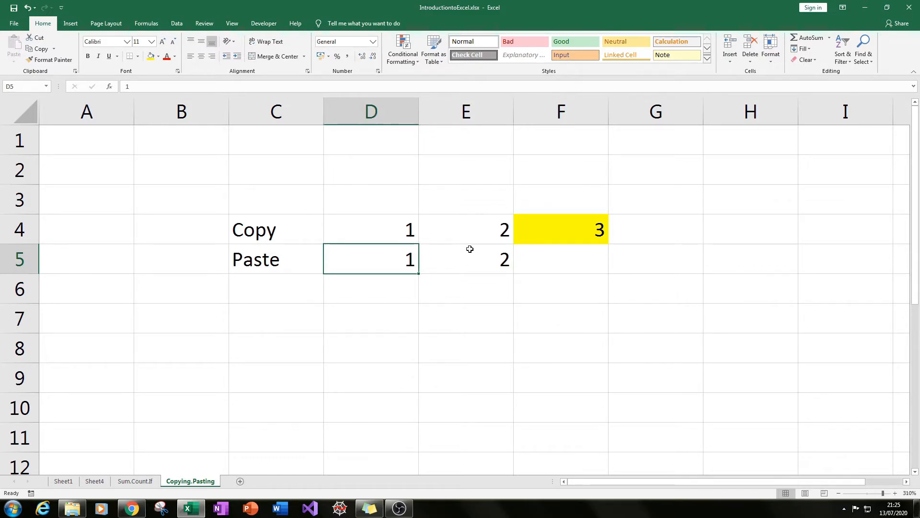
{"action": "type", "text": "30"}
{"action": "key", "text": "Return"}
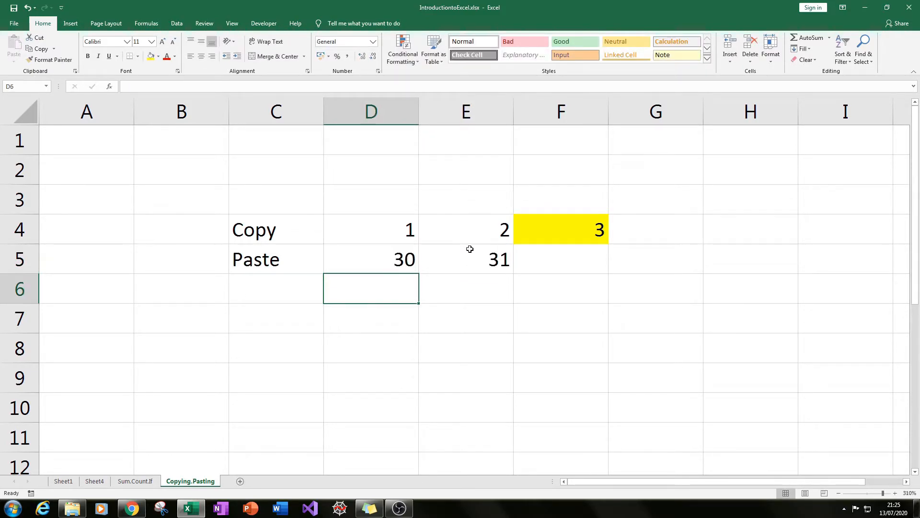
Examine the cell references in the E5 and E4 formulas again to see which input cell drives each result
{"action": "key", "text": "Right"}
{"action": "key", "text": "Up"}
{"action": "key", "text": "F2"}
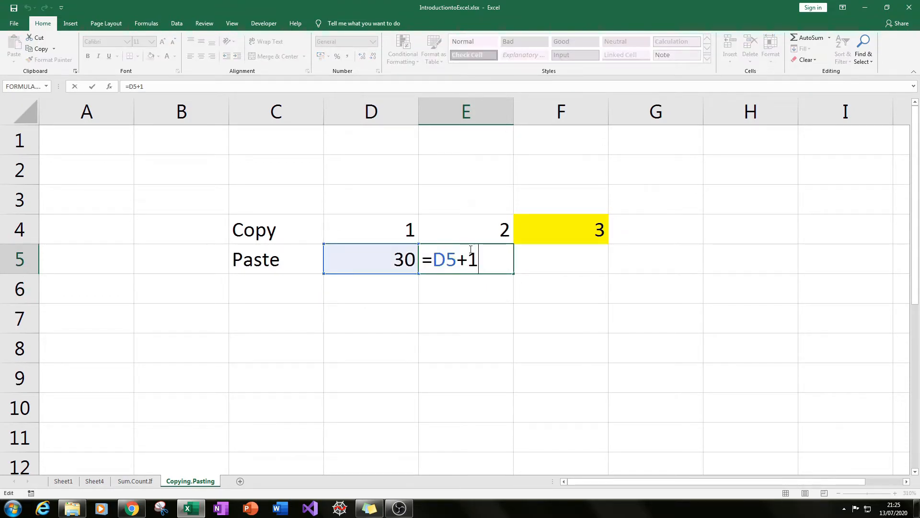
{"action": "key", "text": "Escape"}
{"action": "key", "text": "Up"}
{"action": "key", "text": "F2"}
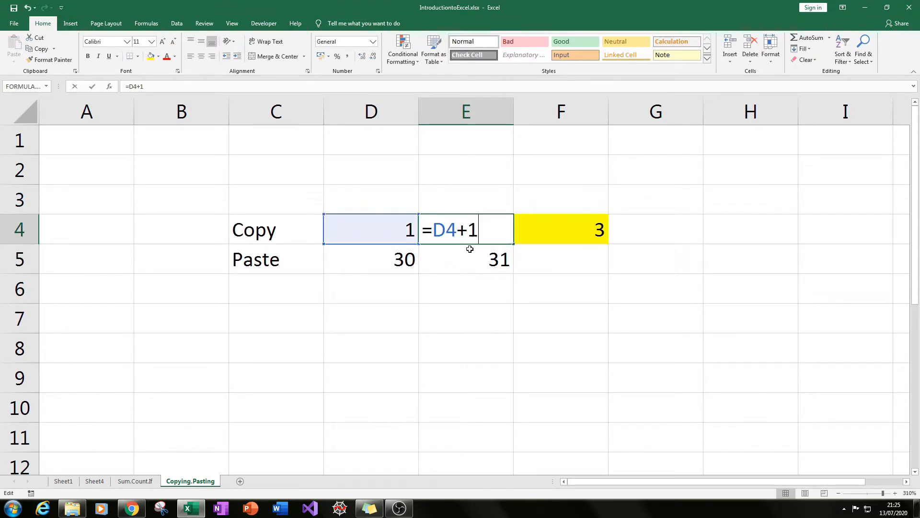
{"action": "key", "text": "Escape"}
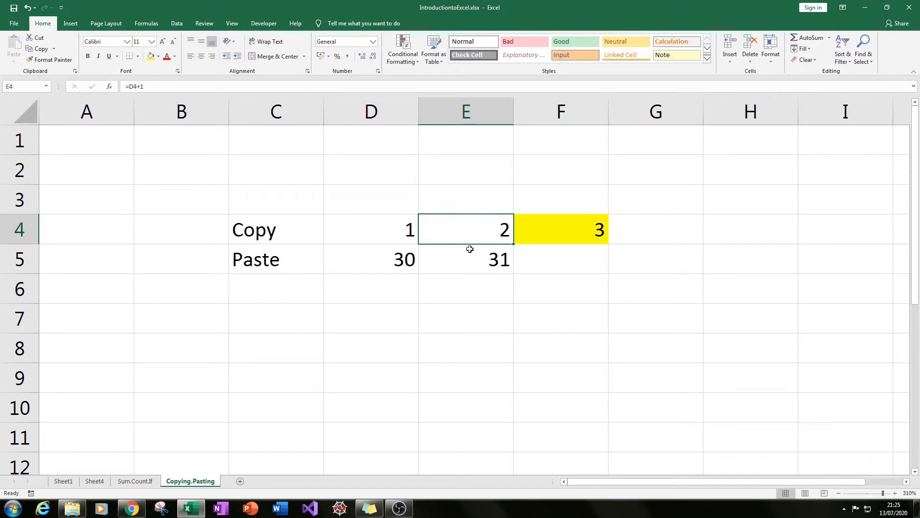
{"action": "key", "text": "Down"}
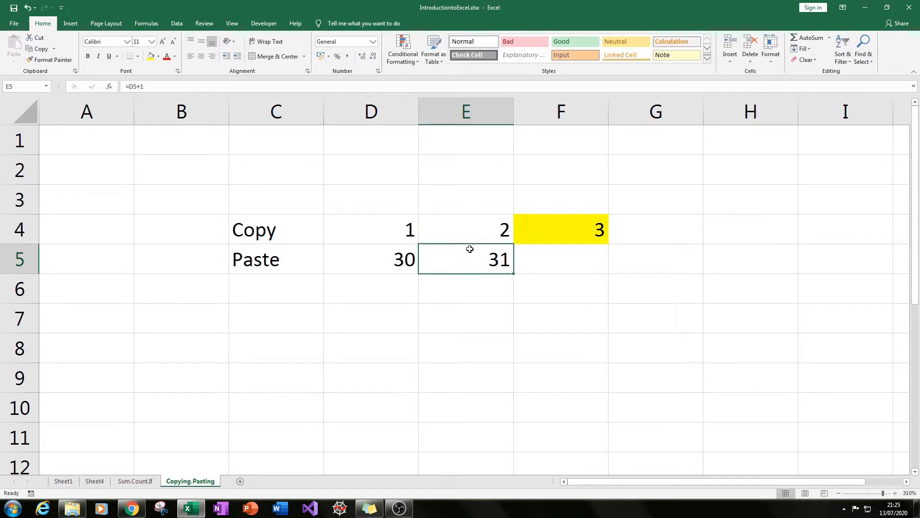
Set D5 to 1 to test the E5 formula's dependency, and undo that entry
{"action": "key", "text": "F2"}
{"action": "left_click", "coordinate": [382, 260]}
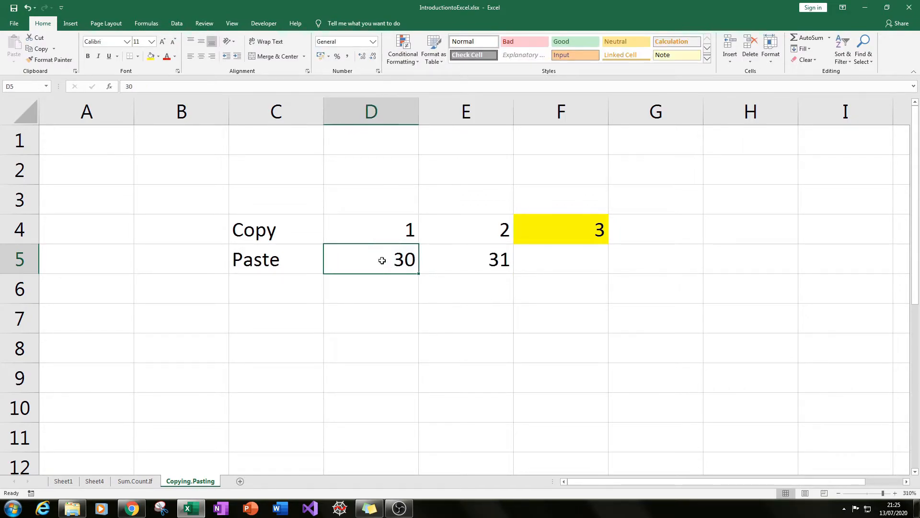
{"action": "type", "text": "1"}
{"action": "left_click", "coordinate": [468, 260]}
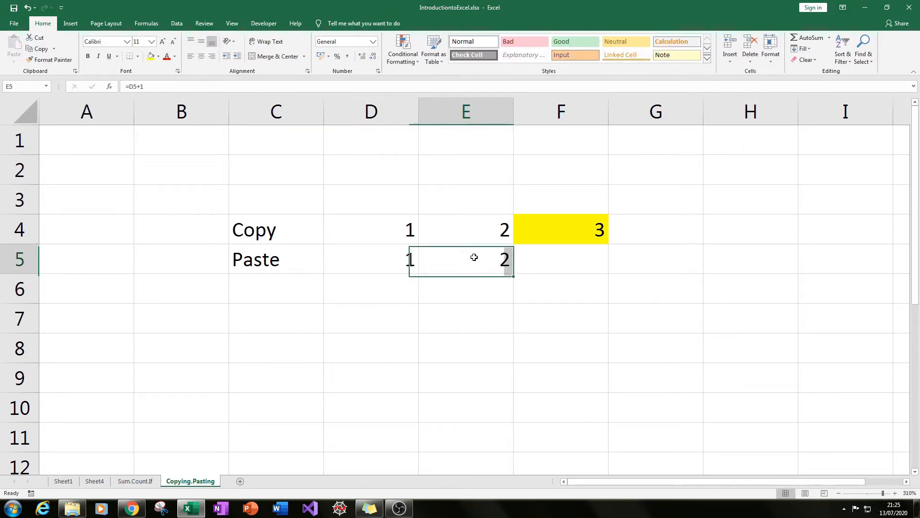
{"action": "key", "text": "ctrl+z"}
Move the E5 formula's reference from D5 to D4, and undo the formula change
{"action": "left_click", "coordinate": [468, 260]}
{"action": "key", "text": "F2"}
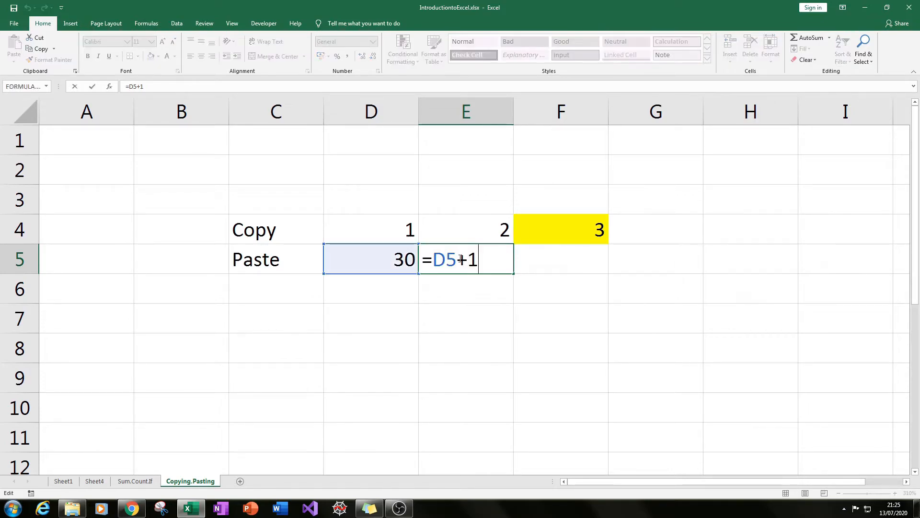
{"action": "left_click_drag", "start_coordinate": [396, 244], "coordinate": [401, 238]}
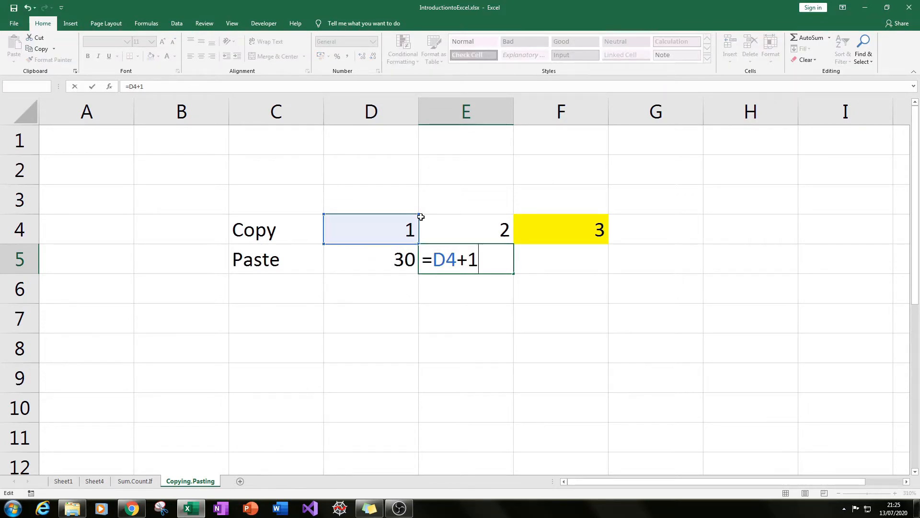
{"action": "key", "text": "Return"}
{"action": "key", "text": "Up"}
{"action": "key", "text": "ctrl+z"}
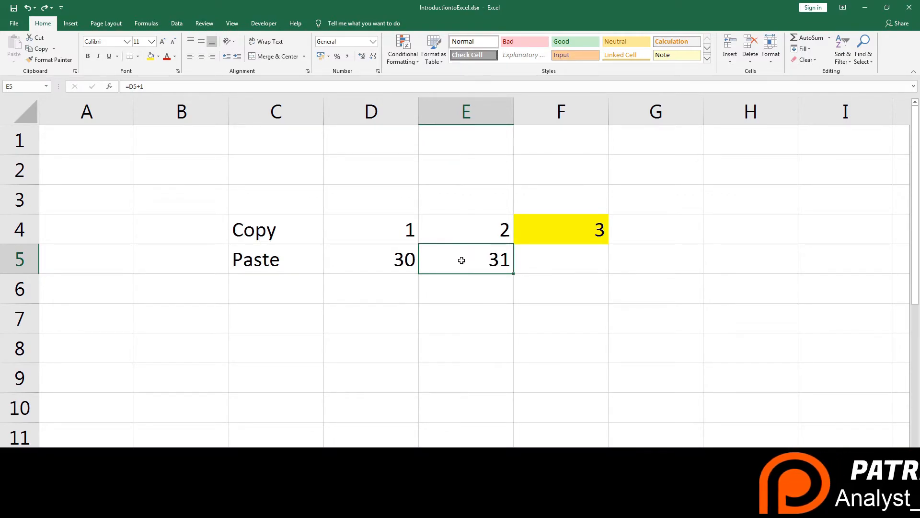
Examine the formula in the yellow cell F4 to see which cell it references
{"action": "key", "text": "Up"}
{"action": "key", "text": "Right"}
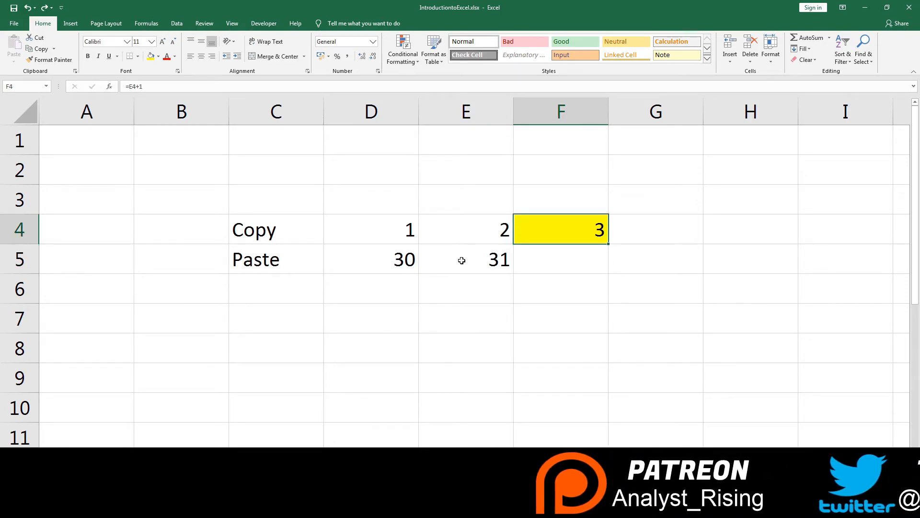
{"action": "key", "text": "Left"}
{"action": "key", "text": "Right"}
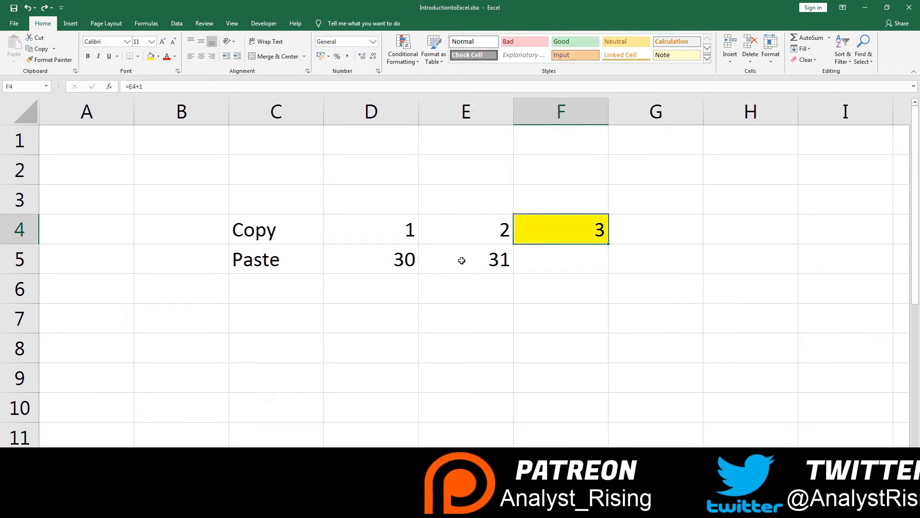
{"action": "key", "text": "F2"}
{"action": "key", "text": "Escape"}
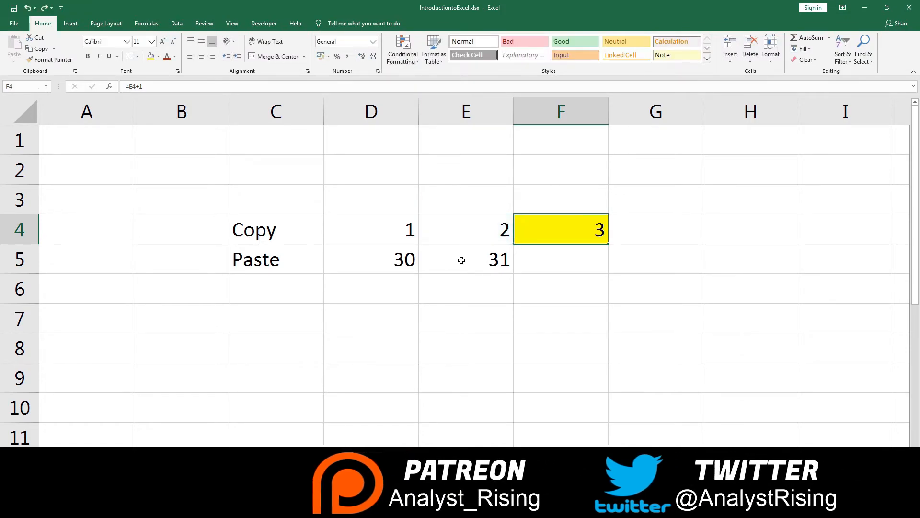
{"action": "key", "text": "F2"}
{"action": "key", "text": "Escape"}
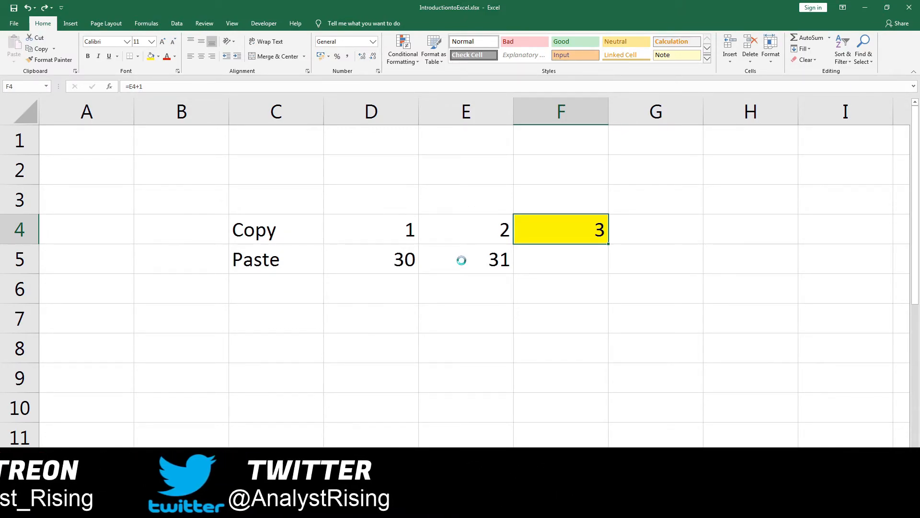
Copy the yellow formula cell F4 and paste it with its formatting into F5
{"action": "key", "text": "ctrl+c"}
{"action": "key", "text": "Down"}
{"action": "key", "text": "ctrl+v"}
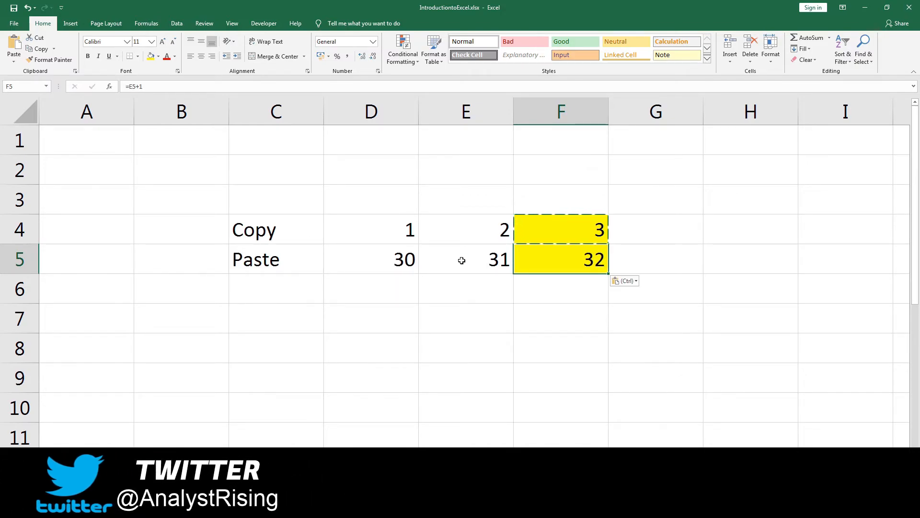
{"action": "key", "text": "Escape"}
Set D5 to 1 and check how the formulas in E5 and F5 respond
{"action": "key", "text": "Left"}
{"action": "key", "text": "Left"}
{"action": "type", "text": "1"}
{"action": "key", "text": "Right"}
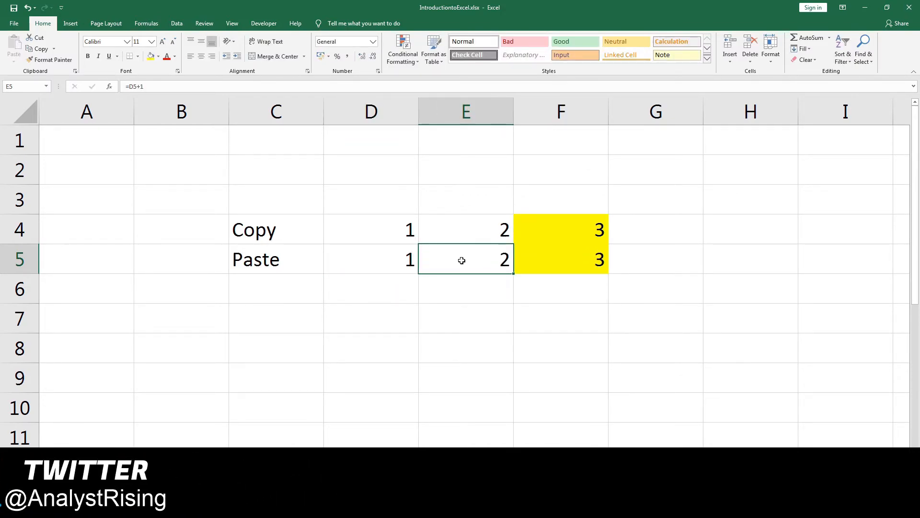
{"action": "key", "text": "Left"}
{"action": "key", "text": "Right"}
{"action": "key", "text": "Right"}
{"action": "key", "text": "Left"}
{"action": "key", "text": "Right"}
{"action": "key", "text": "Right"}
{"action": "key", "text": "Left"}
Undo the last D5 entry and the paste into F5
{"action": "key", "text": "Up"}
{"action": "key", "text": "ctrl+z"}
{"action": "key", "text": "ctrl+z"}
{"action": "key", "text": "Up"}
{"action": "key", "text": "Escape"}
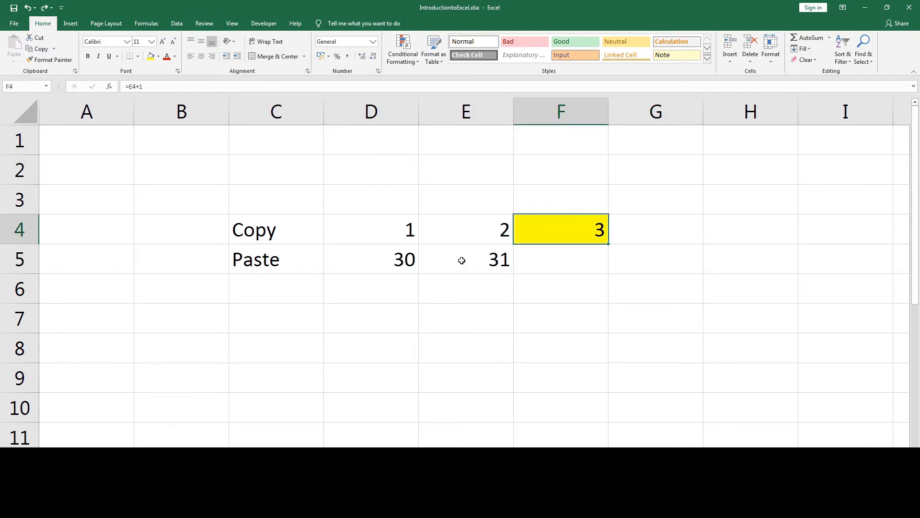
Set cell D5 in the Paste row to 1
{"action": "left_click", "coordinate": [462, 260]}
{"action": "key", "text": "Left"}
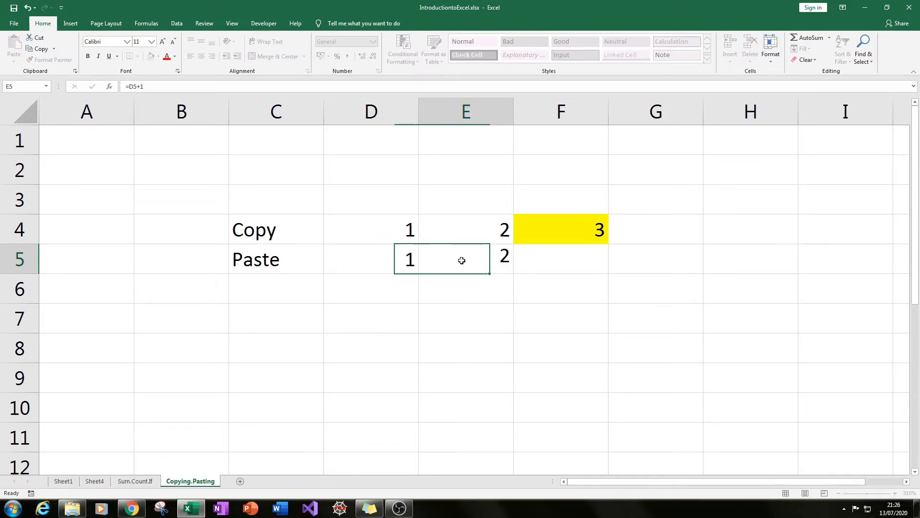
{"action": "key", "text": "Right"}
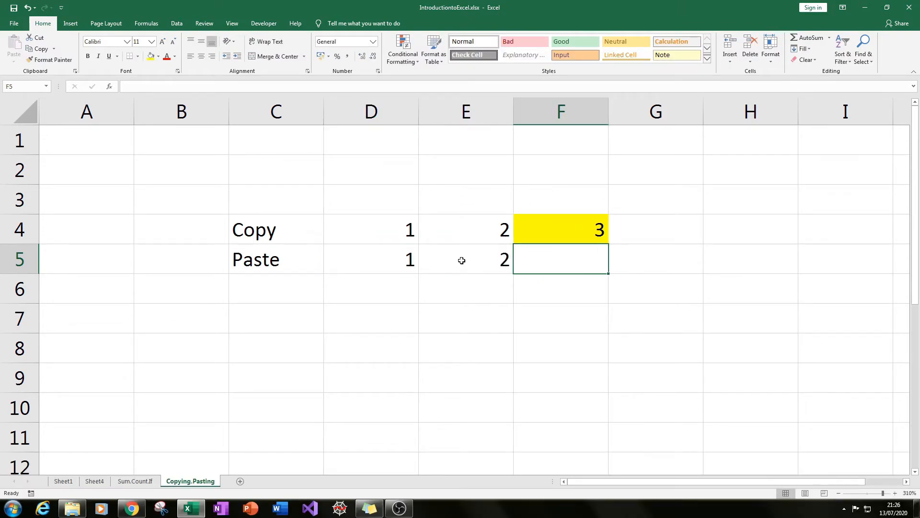
Copy the yellow cell F4 and paste only its formatting onto F5
{"action": "key", "text": "Up"}
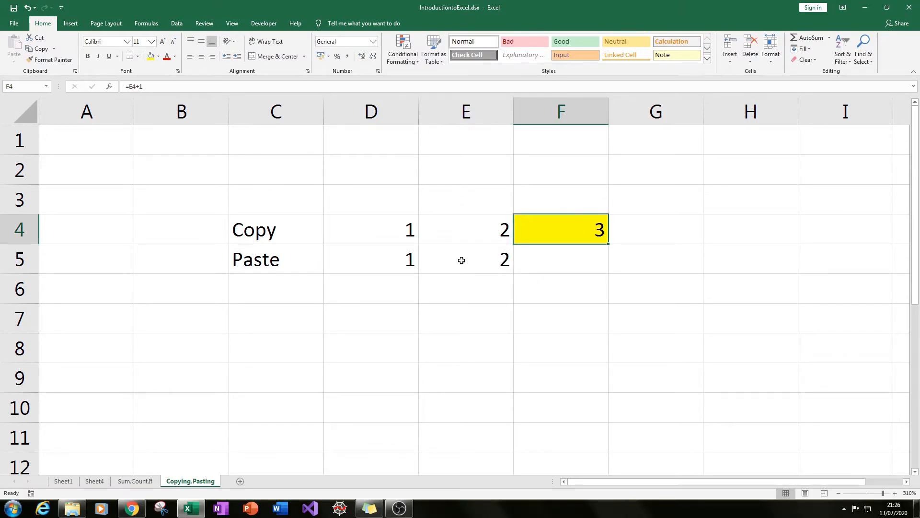
{"action": "key", "text": "ctrl+c"}
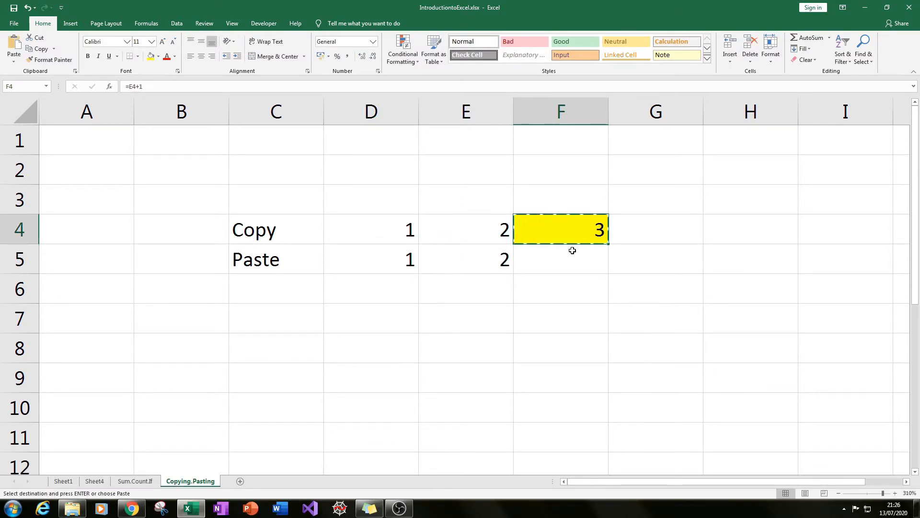
{"action": "key", "text": "Down"}
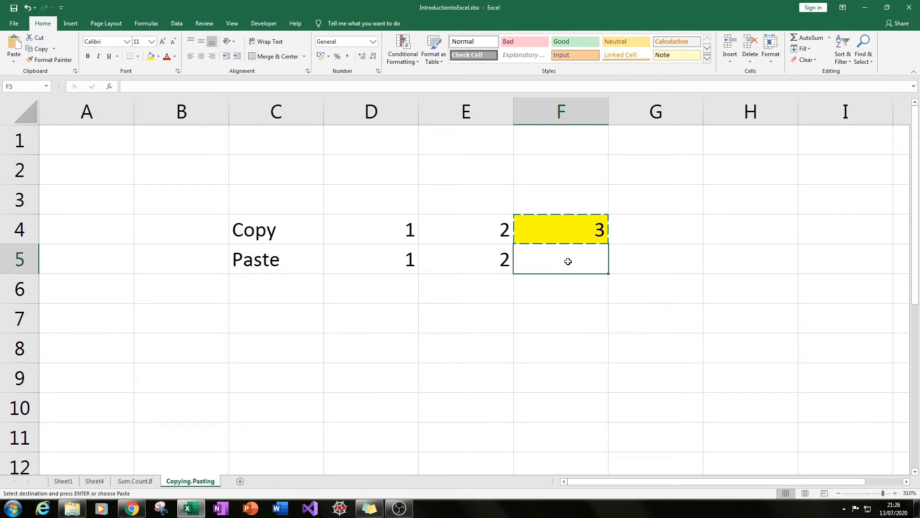
{"action": "right_click", "coordinate": [568, 261]}
{"action": "left_click", "coordinate": [646, 303]}
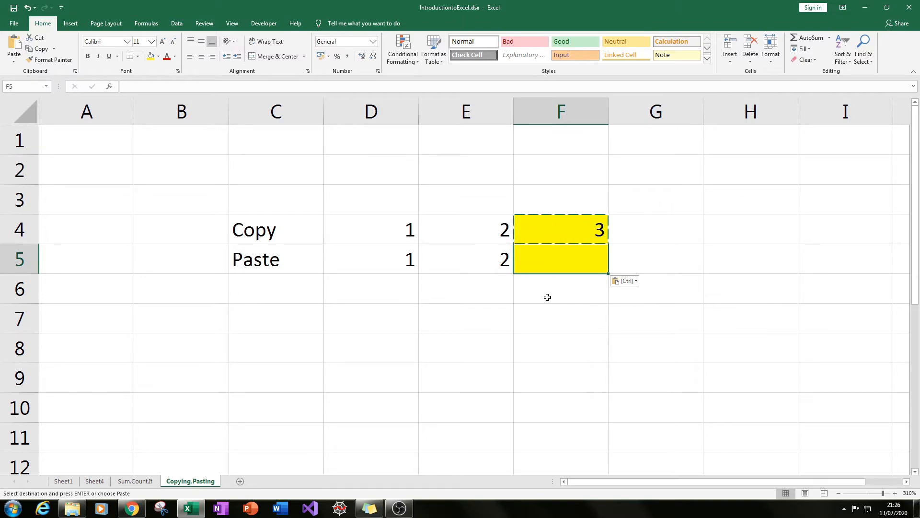
{"action": "key", "text": "Escape"}
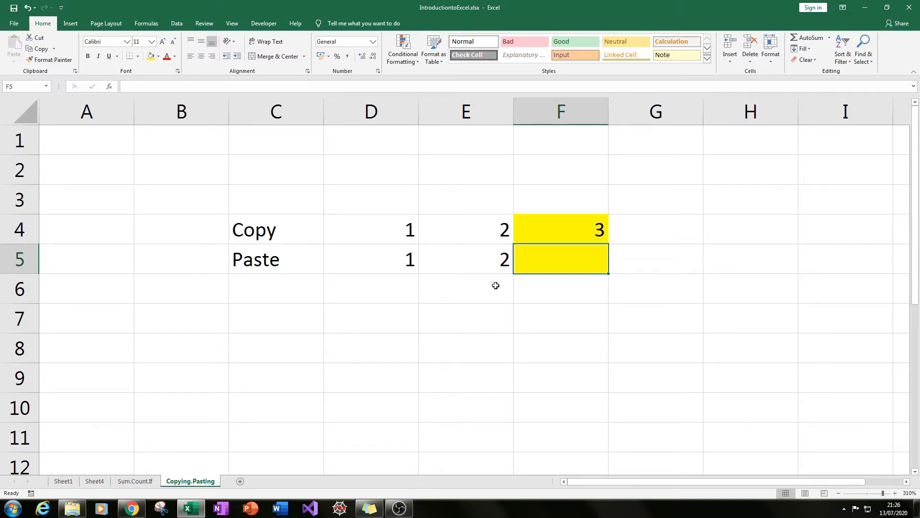
Copy the range D4:F4 and paste it transposed as a column starting at D7
{"action": "scroll", "coordinate": [397, 231], "scroll_direction": "down", "scroll_amount": 1}
{"action": "scroll", "coordinate": [396, 237], "scroll_direction": "up", "scroll_amount": 1}
{"action": "left_click_drag", "start_coordinate": [371, 233], "coordinate": [529, 237]}
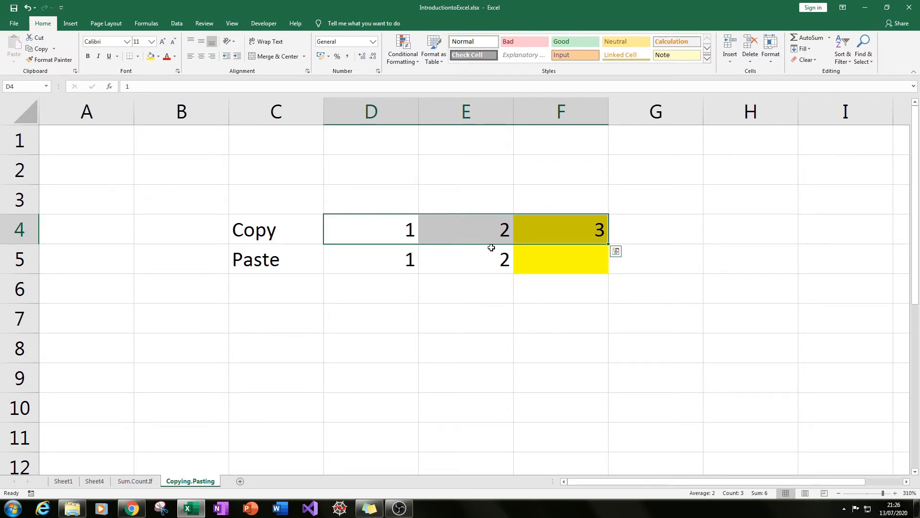
{"action": "key", "text": "ctrl+c"}
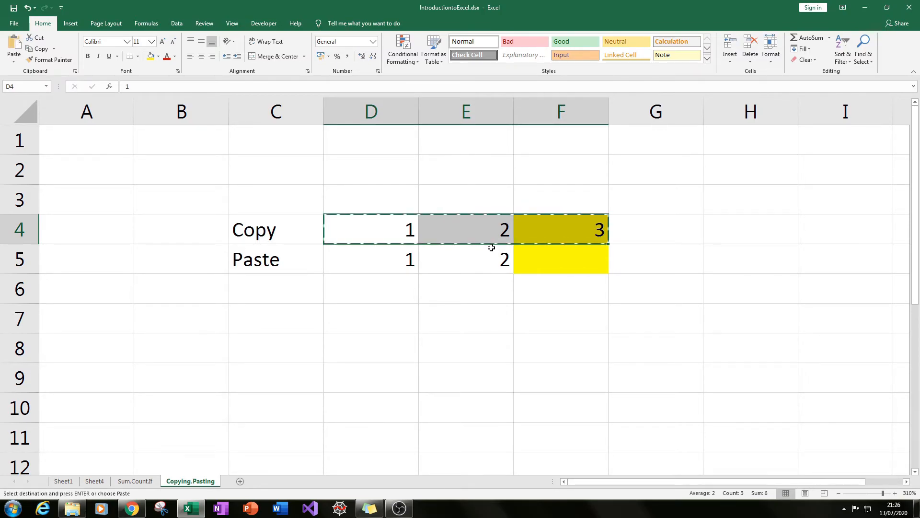
{"action": "scroll", "coordinate": [491, 247], "scroll_direction": "down", "scroll_amount": 1}
{"action": "right_click", "coordinate": [382, 230]}
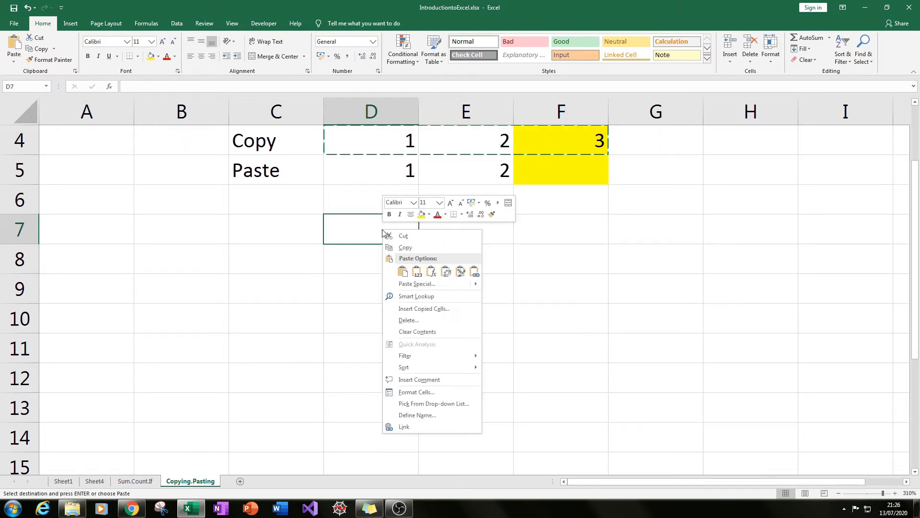
{"action": "left_click", "coordinate": [572, 331]}
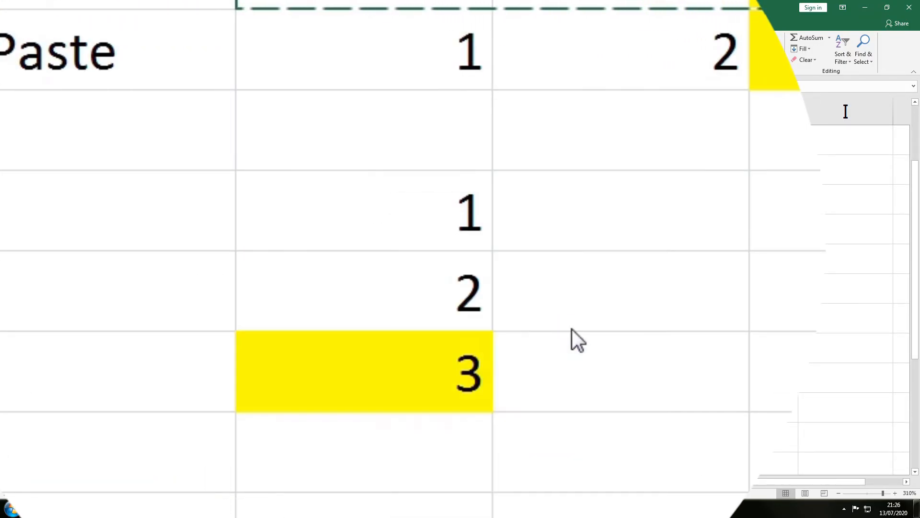
{"action": "left_click", "coordinate": [588, 317]}
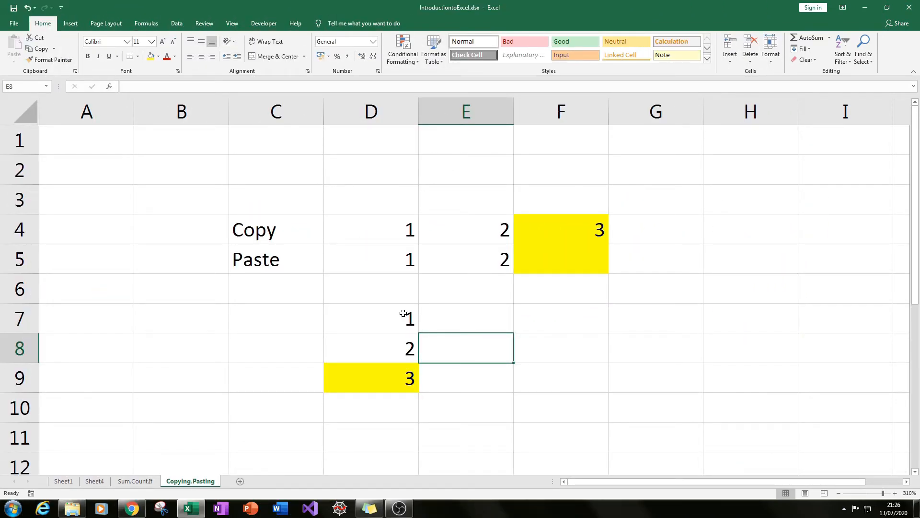
Compare the transposed formulas in D8 and D9 with the original in E4, examining which cells they reference
{"action": "scroll", "coordinate": [411, 319], "scroll_direction": "down", "scroll_amount": 1}
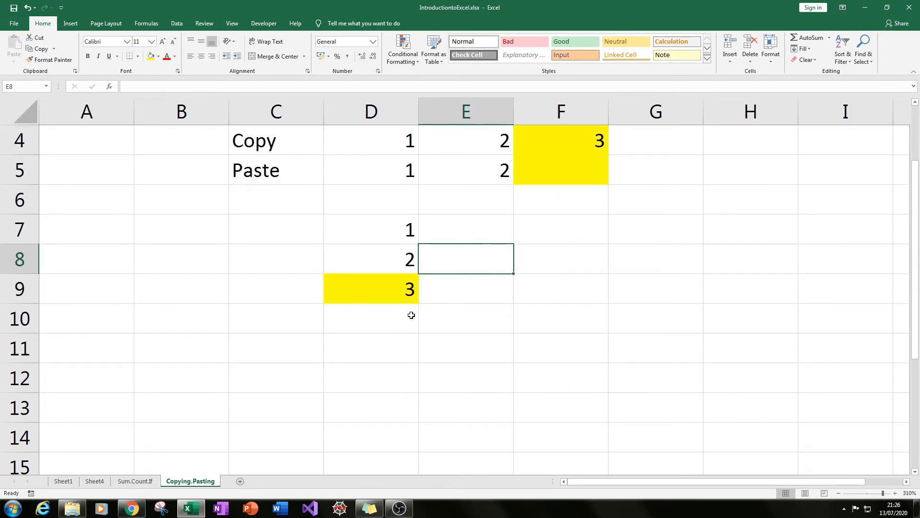
{"action": "left_click", "coordinate": [391, 287]}
{"action": "left_click", "coordinate": [381, 235]}
{"action": "left_click_drag", "start_coordinate": [381, 235], "coordinate": [384, 278]}
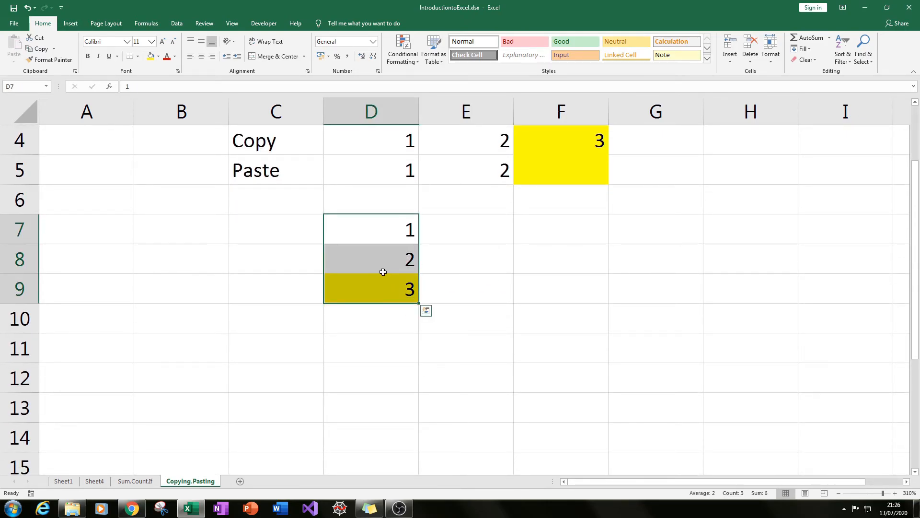
{"action": "left_click", "coordinate": [384, 259]}
{"action": "scroll", "coordinate": [421, 306], "scroll_direction": "up", "scroll_amount": 1}
{"action": "double_click", "coordinate": [390, 349]}
{"action": "key", "text": "Escape"}
{"action": "double_click", "coordinate": [464, 225]}
{"action": "key", "text": "Escape"}
{"action": "double_click", "coordinate": [377, 348]}
{"action": "key", "text": "Return"}
{"action": "double_click", "coordinate": [379, 375]}
{"action": "key", "text": "Escape"}
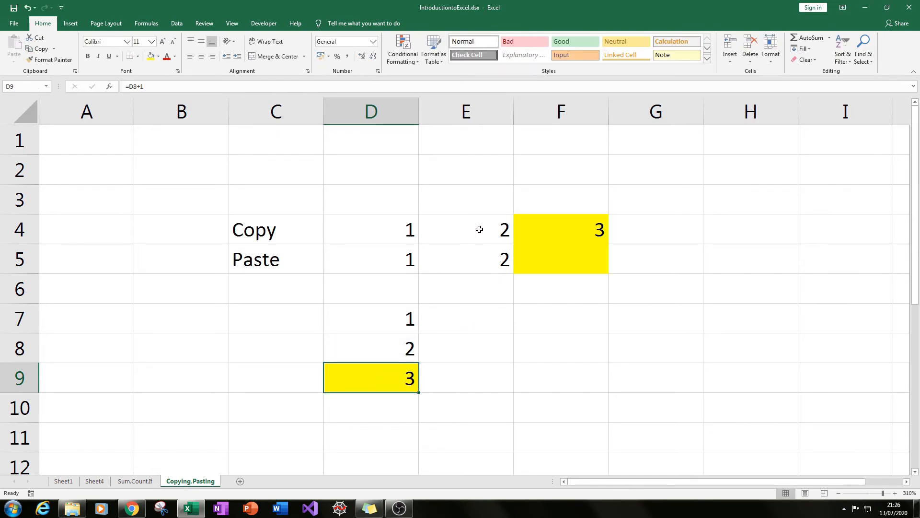
Copy the formula cells E4:F4 and paste them transposed starting at F8
{"action": "left_click_drag", "start_coordinate": [478, 230], "coordinate": [557, 228]}
{"action": "key", "text": "ctrl+c"}
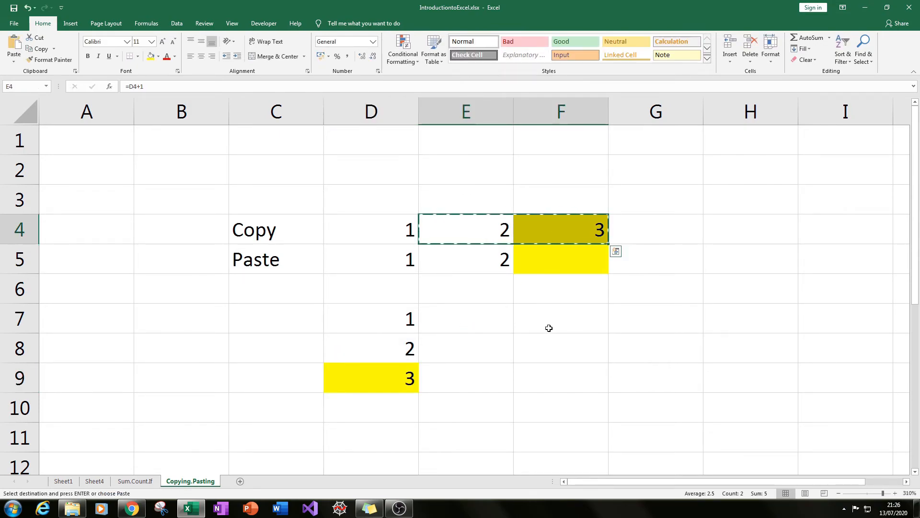
{"action": "left_click", "coordinate": [548, 345]}
{"action": "right_click", "coordinate": [550, 347]}
{"action": "left_click", "coordinate": [612, 185]}
{"action": "key", "text": "Escape"}
Examine the references in the transposed formulas F8 and F9 and compare them with the column in D7:D9
{"action": "left_click", "coordinate": [587, 317]}
{"action": "left_click", "coordinate": [580, 341]}
{"action": "double_click", "coordinate": [582, 347]}
{"action": "key", "text": "Escape"}
{"action": "double_click", "coordinate": [569, 377]}
{"action": "key", "text": "Escape"}
{"action": "left_click", "coordinate": [579, 326]}
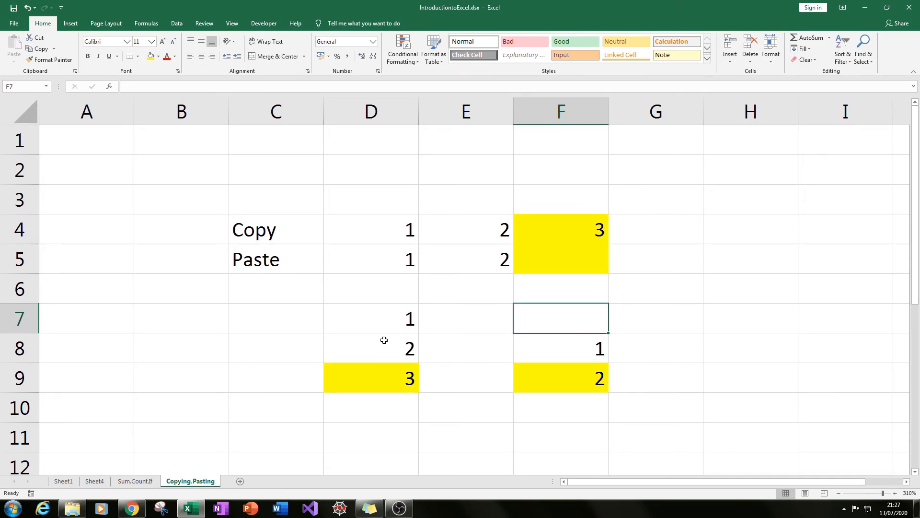
{"action": "left_click", "coordinate": [386, 355]}
{"action": "double_click", "coordinate": [555, 349]}
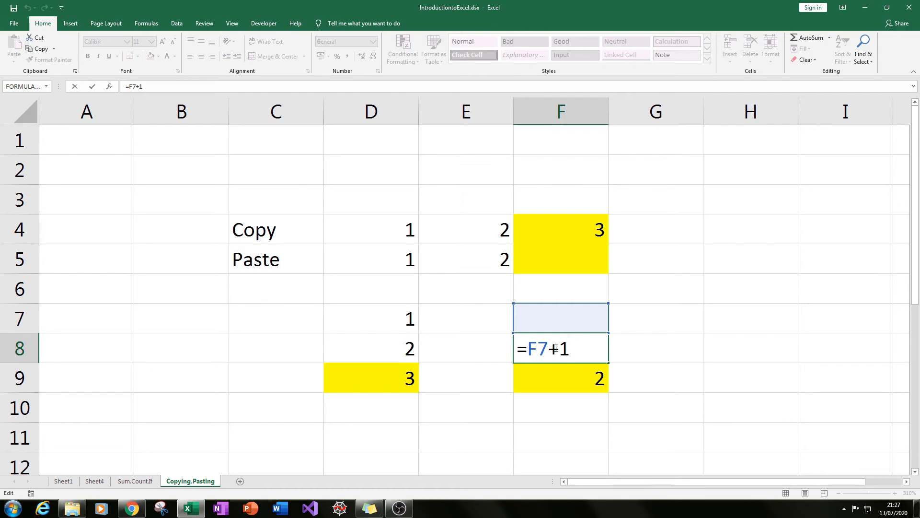
{"action": "key", "text": "Escape"}
{"action": "double_click", "coordinate": [554, 374]}
{"action": "key", "text": "Escape"}
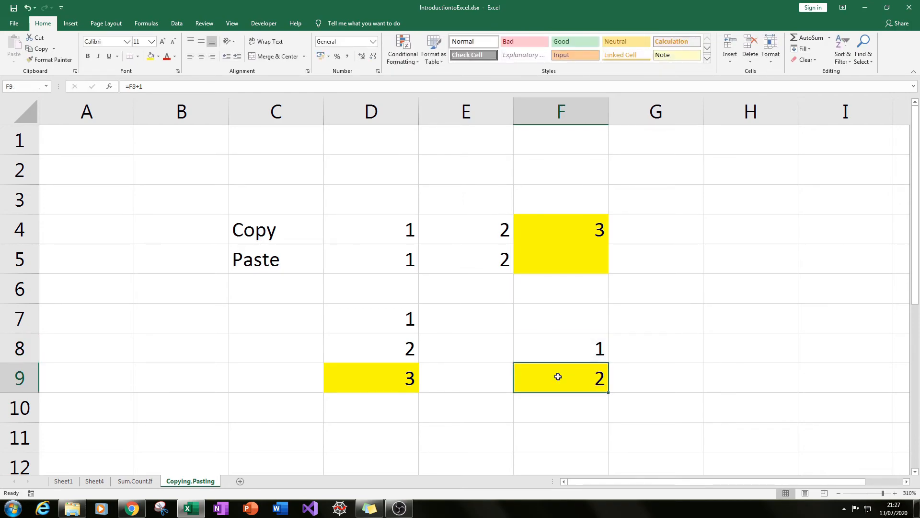
{"action": "left_click", "coordinate": [384, 348]}
{"action": "left_click_drag", "start_coordinate": [384, 348], "coordinate": [384, 390]}
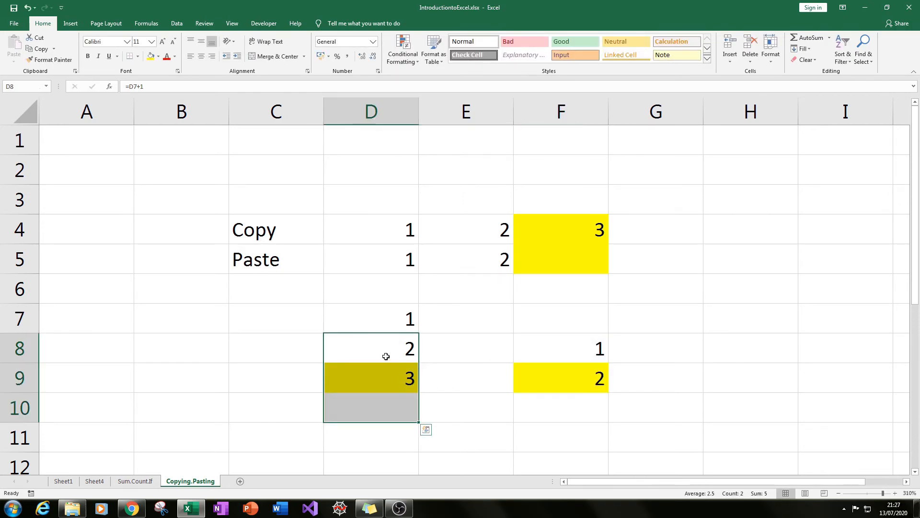
{"action": "left_click", "coordinate": [436, 336]}
Clear the contents of F7:F9, and undo both the deletion and the transposed paste at F8
{"action": "left_click_drag", "start_coordinate": [573, 326], "coordinate": [582, 376]}
{"action": "key", "text": "Delete"}
{"action": "key", "text": "ctrl+z"}
{"action": "key", "text": "ctrl+z"}
{"action": "left_click", "coordinate": [620, 310]}
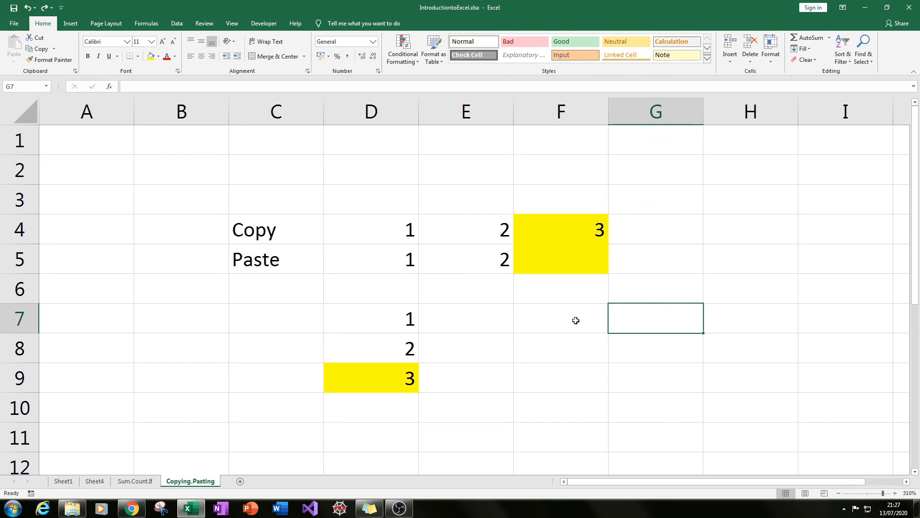
{"action": "mouse_move", "coordinate": [399, 508]}
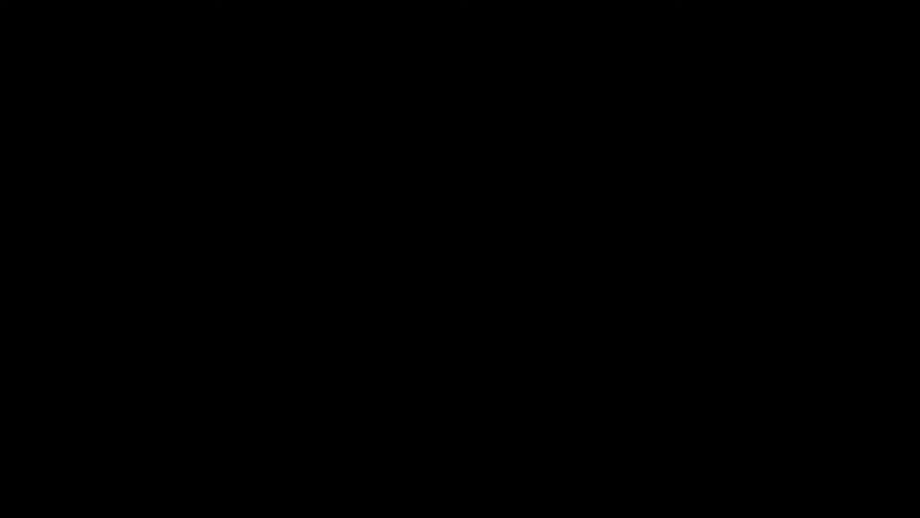